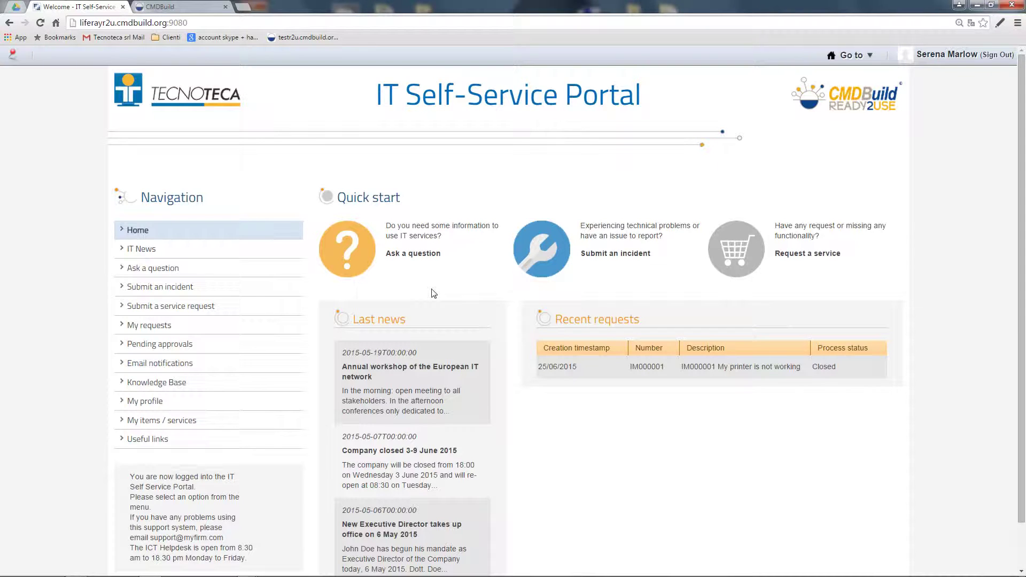
- Submit a Hardware-area question 'How can I have a new monitor?' to the helpdesk
click(406, 255)
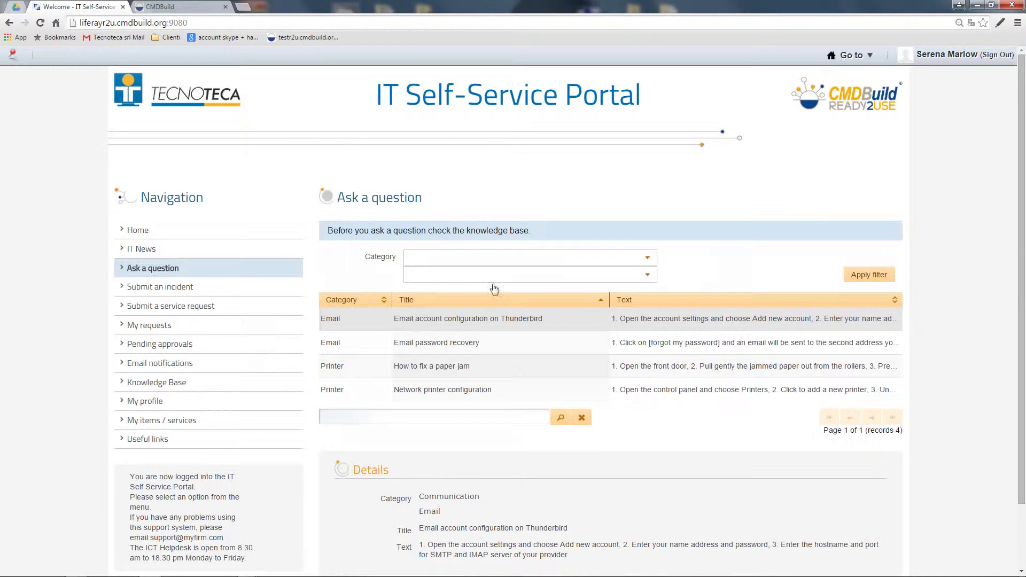
scroll(733, 428, down, 1)
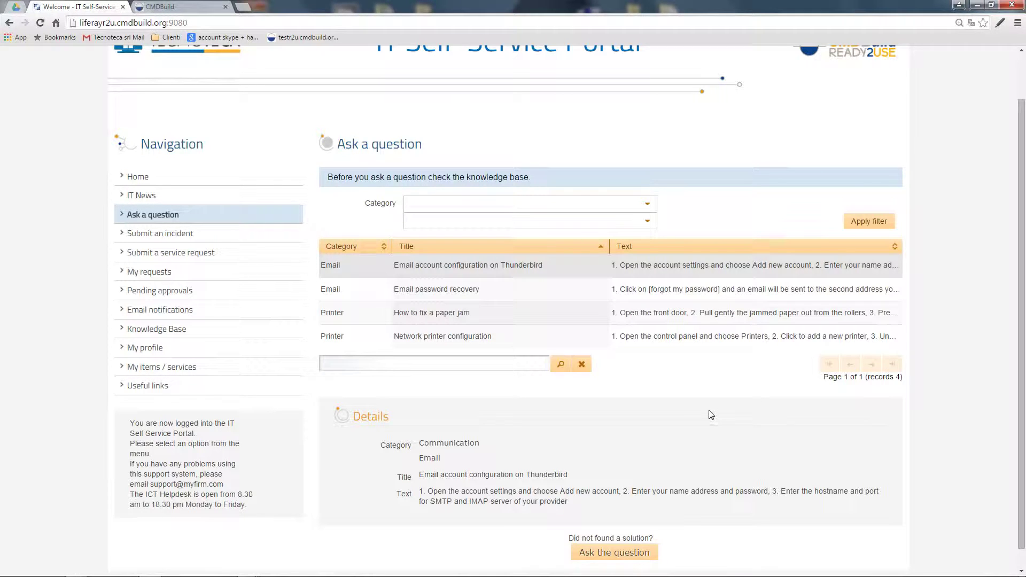
scroll(709, 413, down, 1)
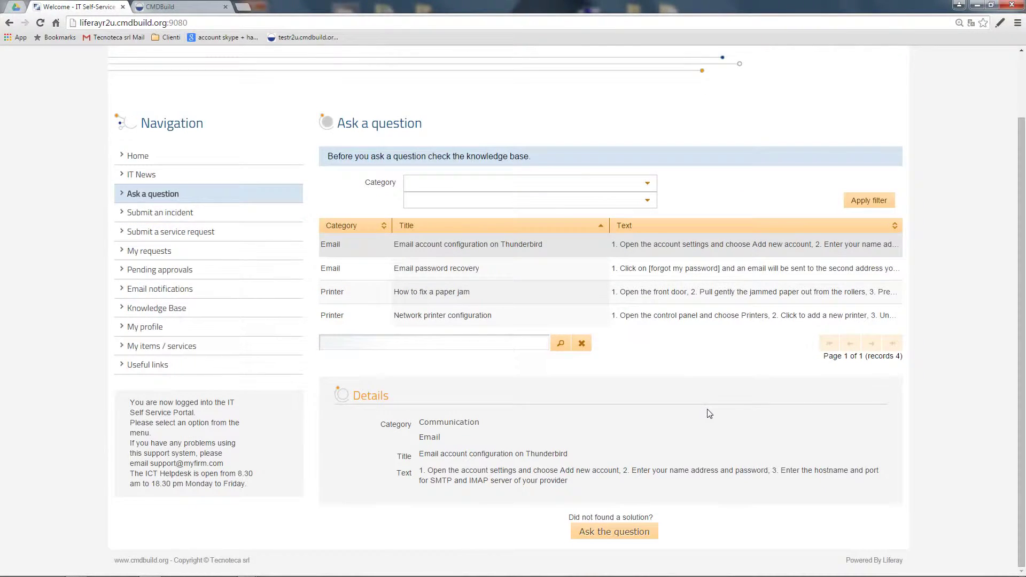
click(604, 537)
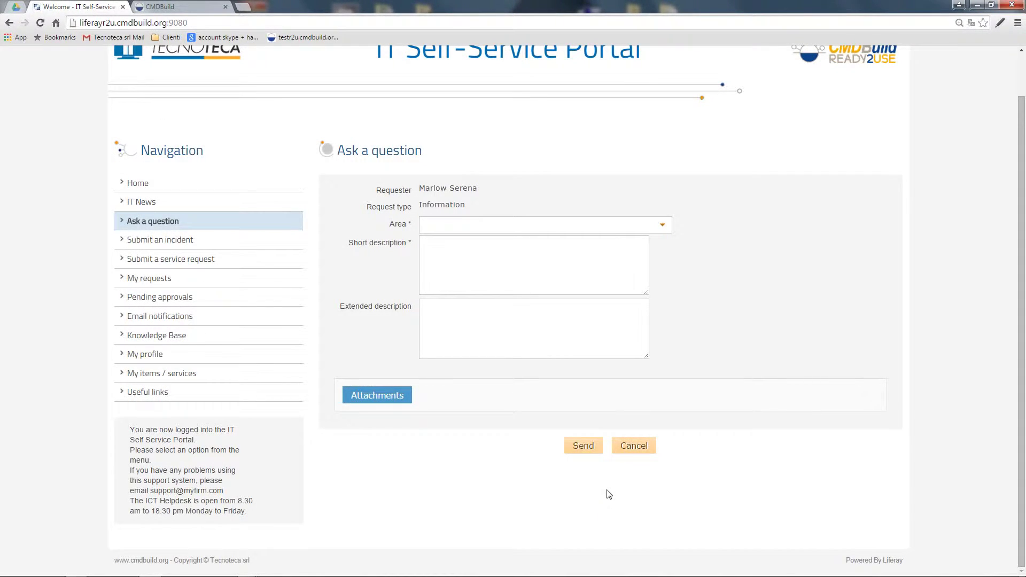
click(662, 226)
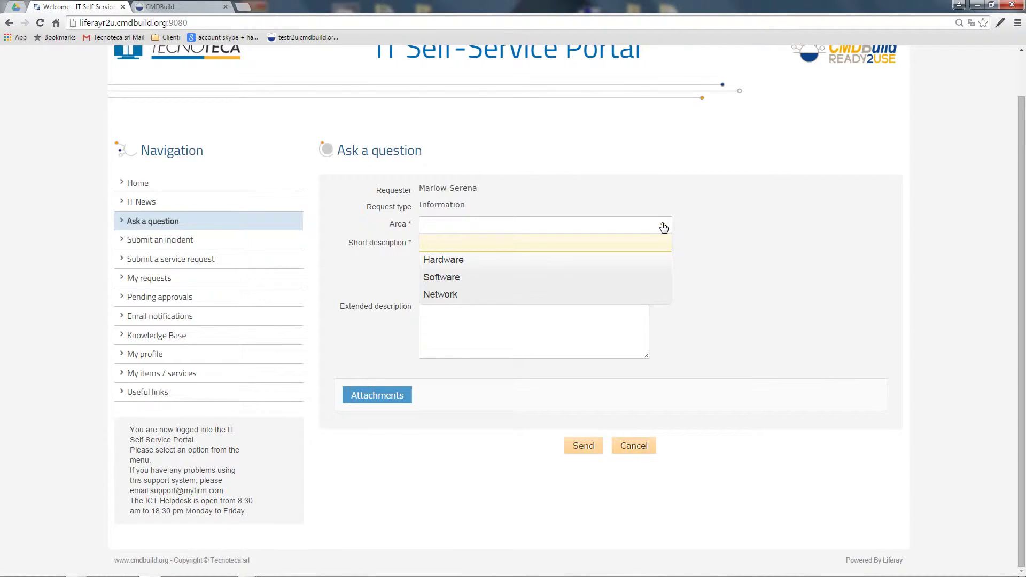
click(577, 261)
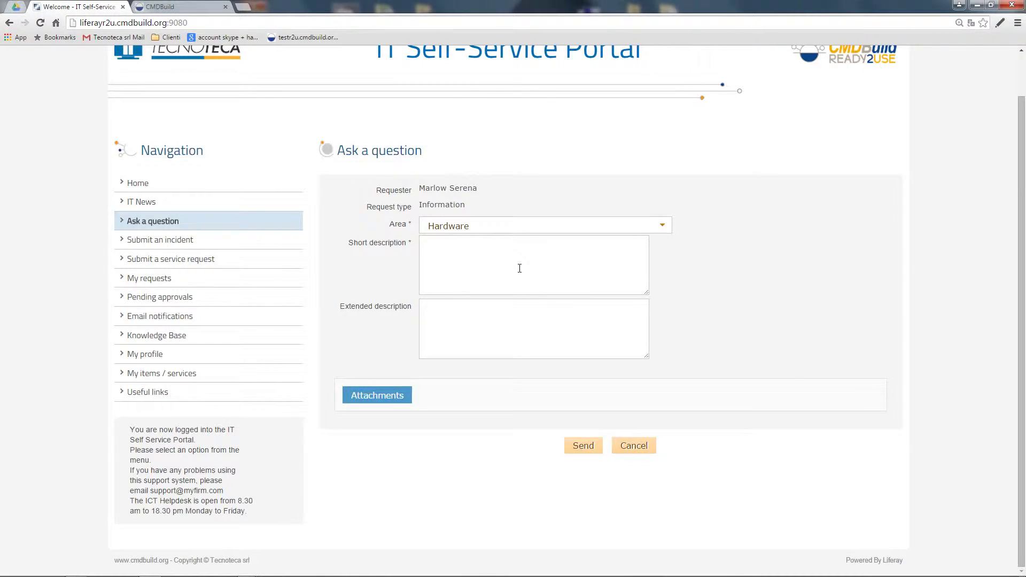
text(How can I have a new monitor?)
click(582, 447)
- Open My requests and check that RF000001 is listed in Classification
click(150, 282)
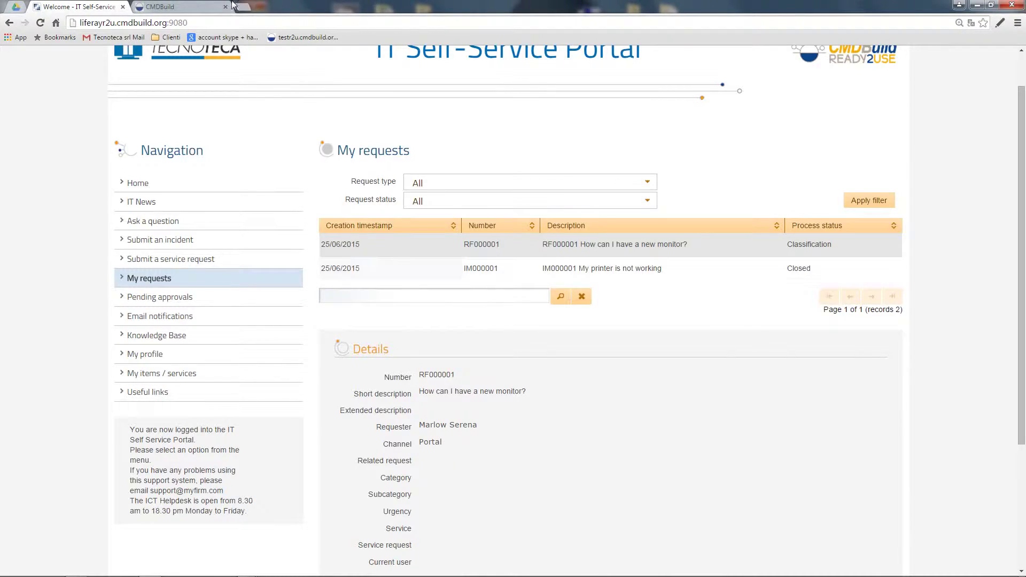
- Switch to CMDBuild and open the Service desk Request fulfilment process list
click(190, 7)
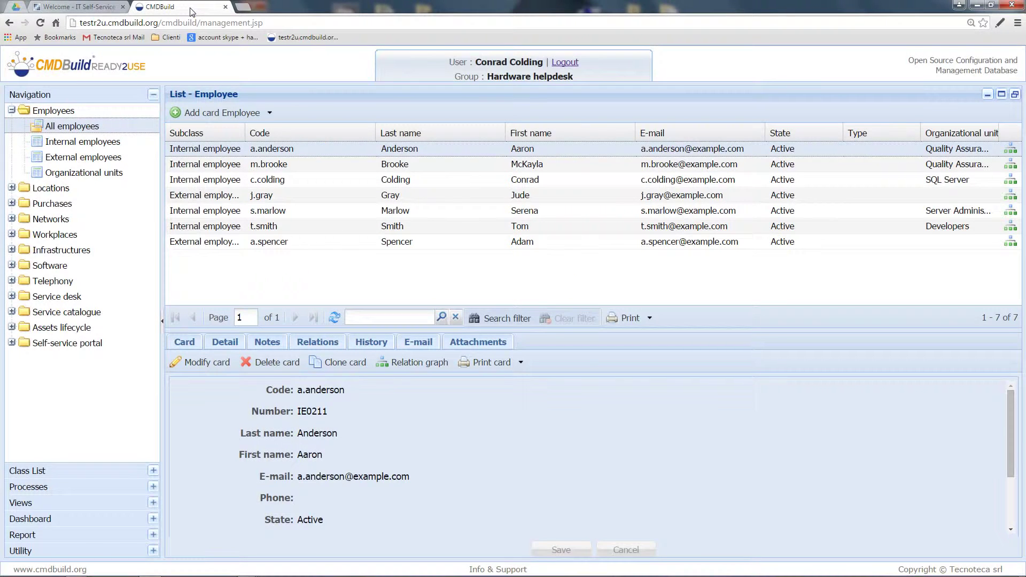
click(12, 296)
scroll(32, 299, down, 3)
click(45, 287)
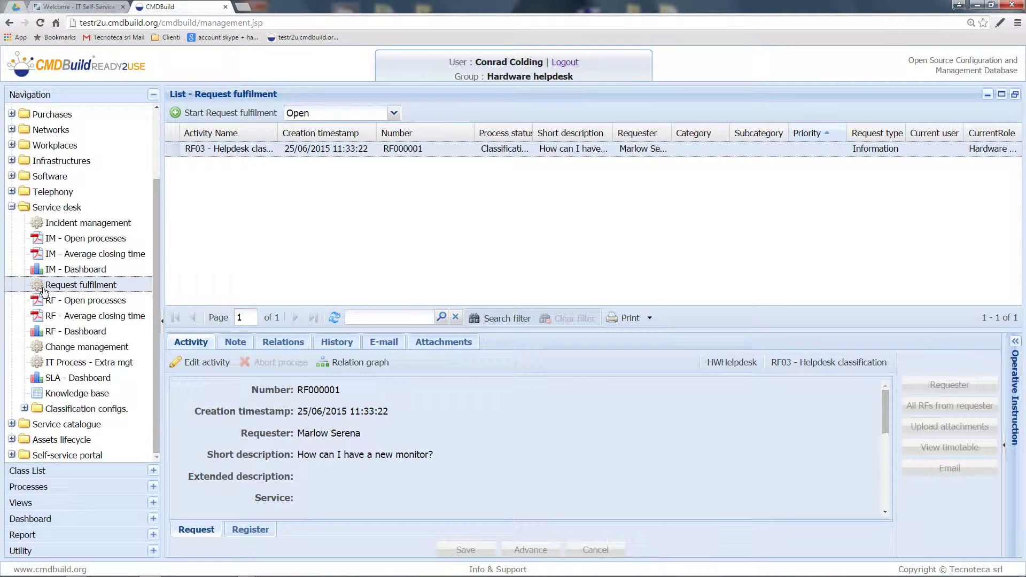
drag(517, 331, 516, 245)
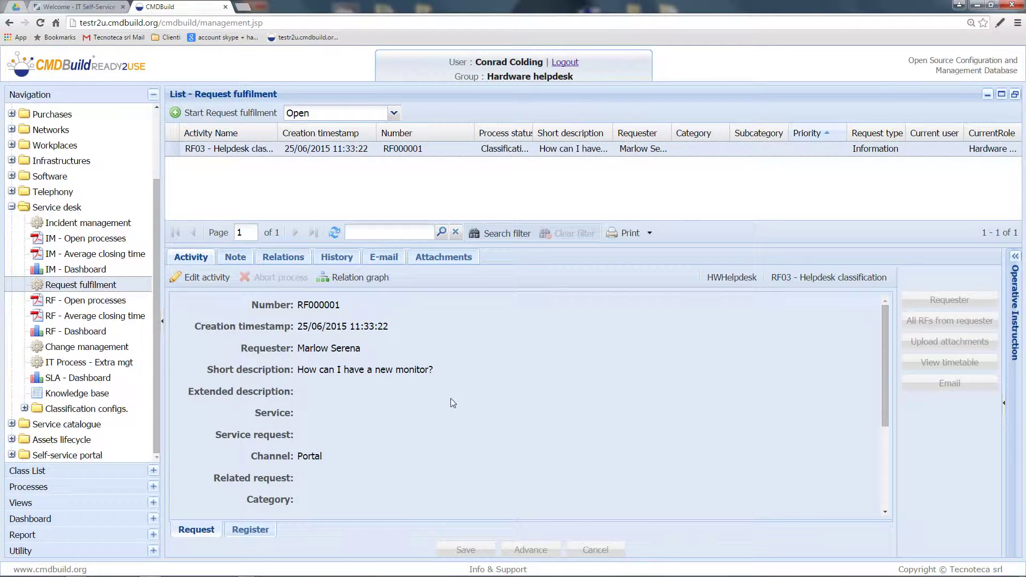
- Classify RF000001 as Hardware client, subcategory Hardware client Other, with Low urgency
click(197, 276)
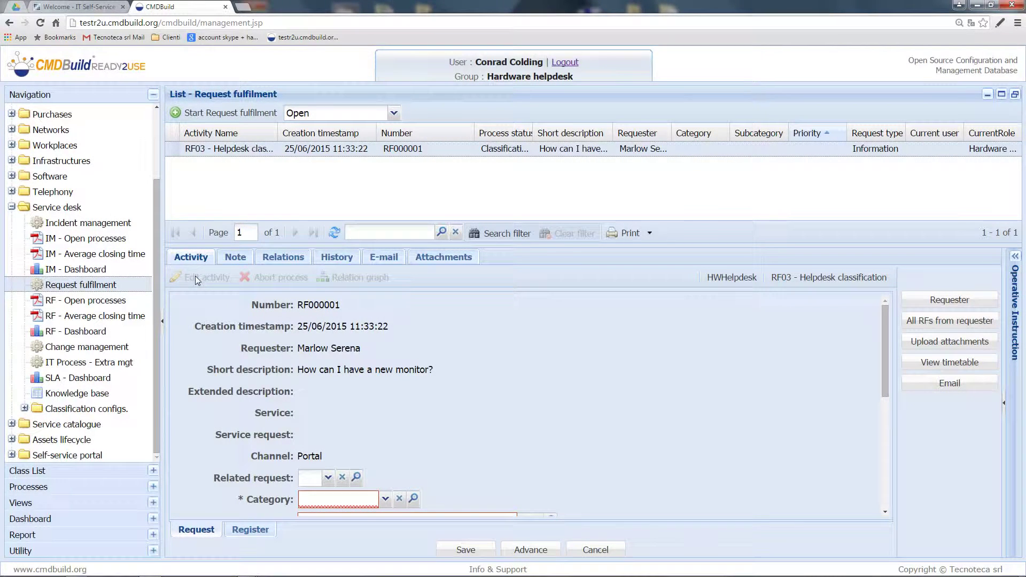
scroll(538, 390, down, 2)
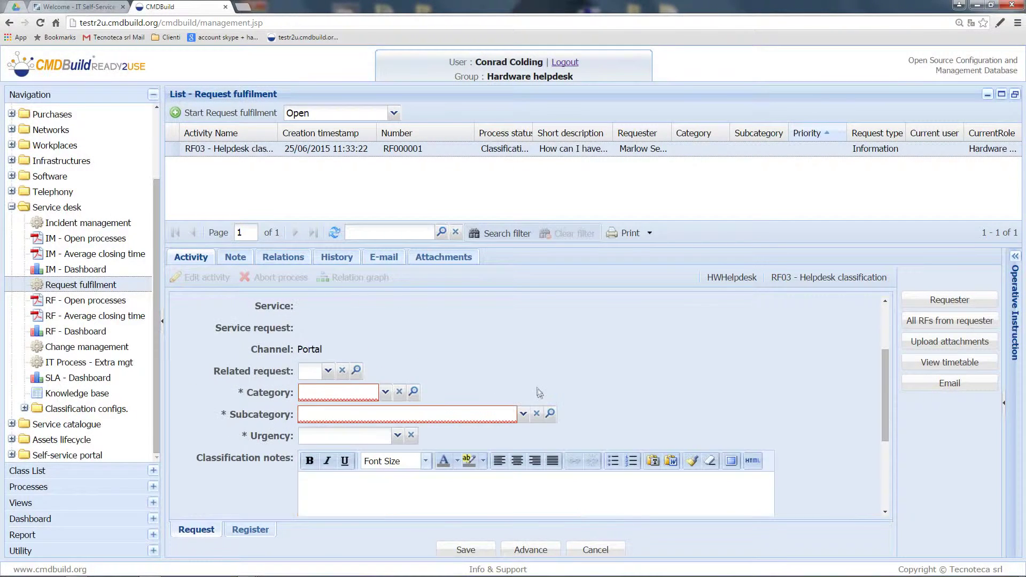
click(386, 393)
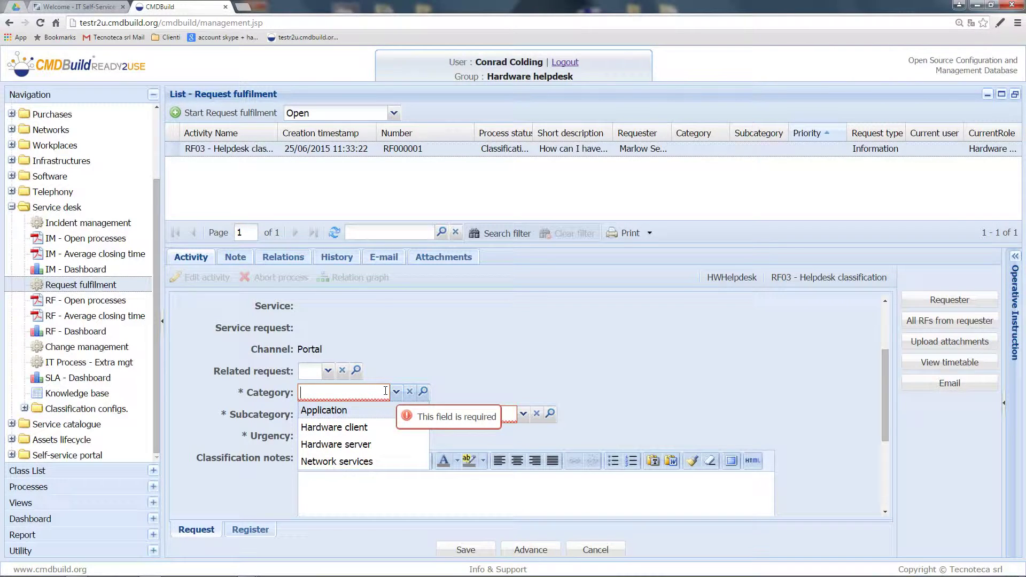
click(375, 427)
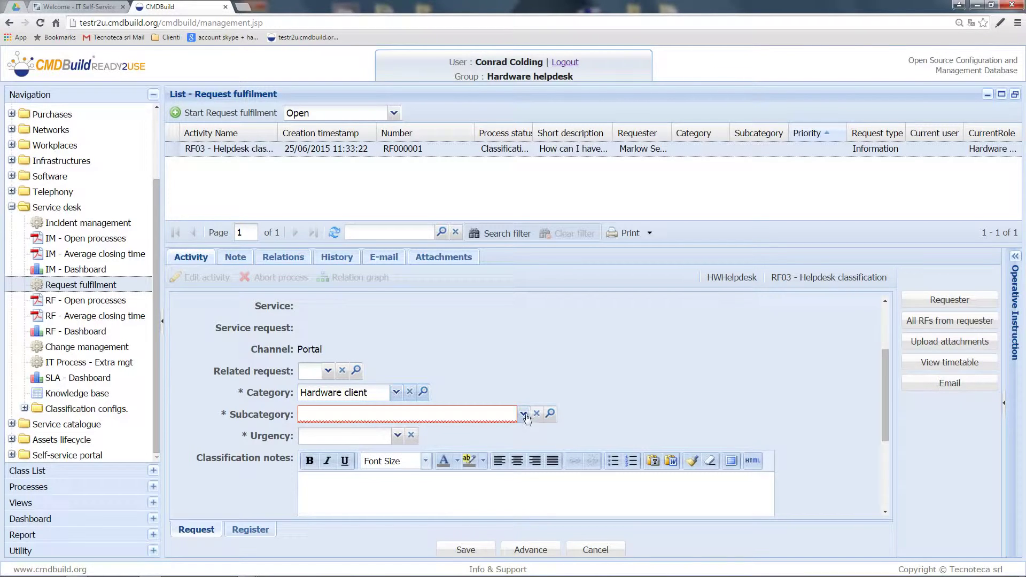
click(524, 415)
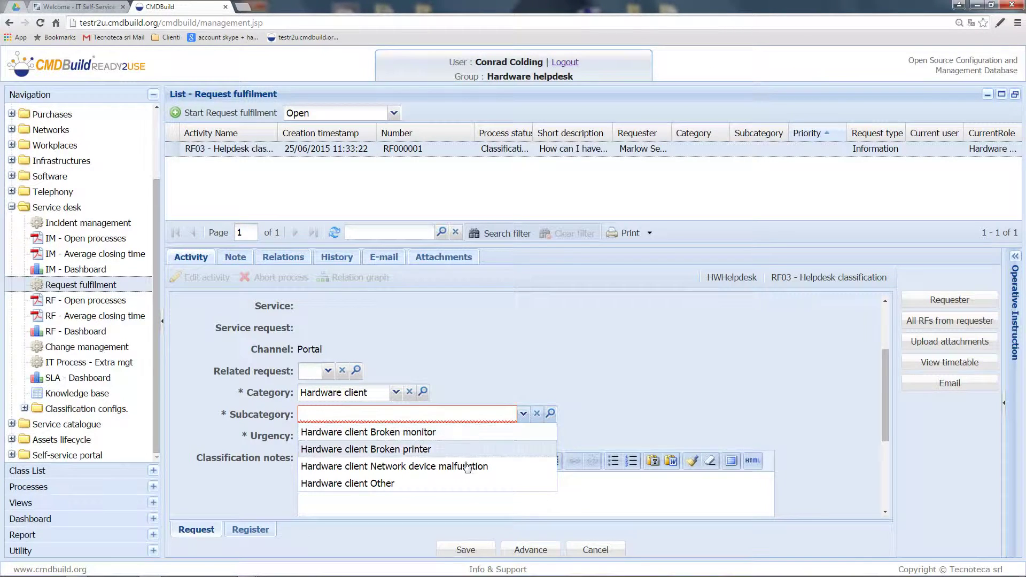
click(433, 483)
scroll(516, 372, down, 1)
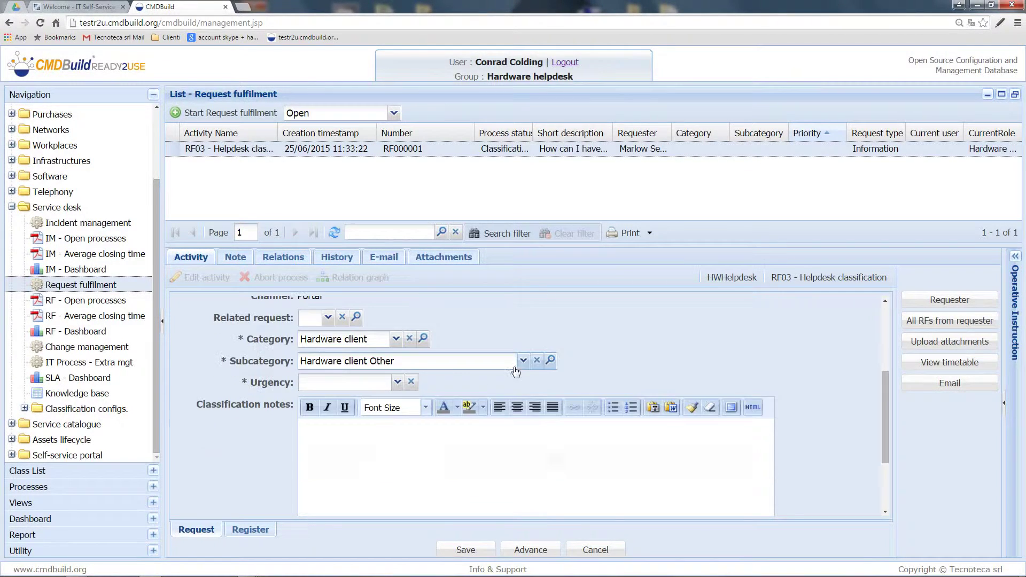
click(397, 381)
click(339, 404)
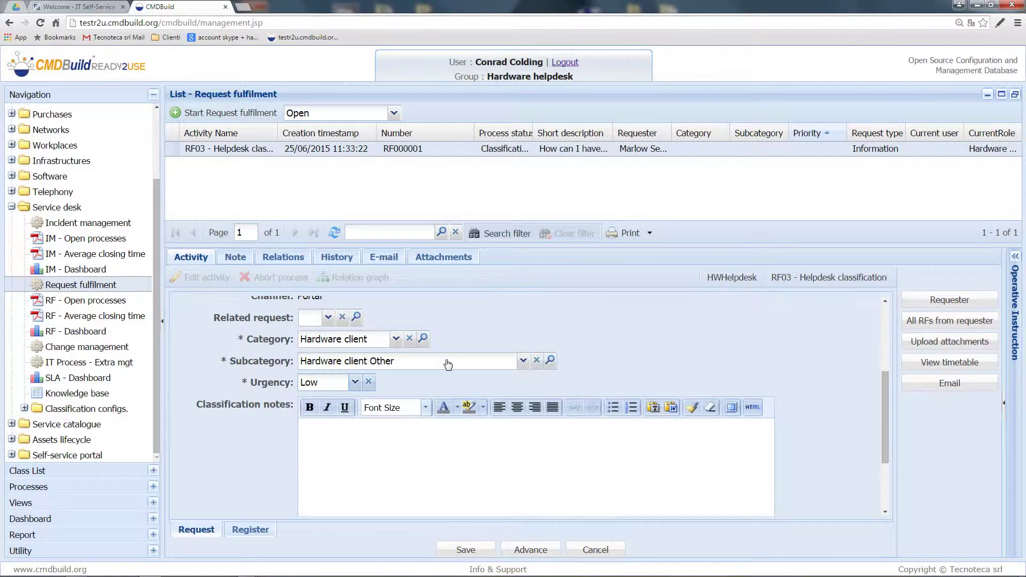
scroll(448, 365, down, 1)
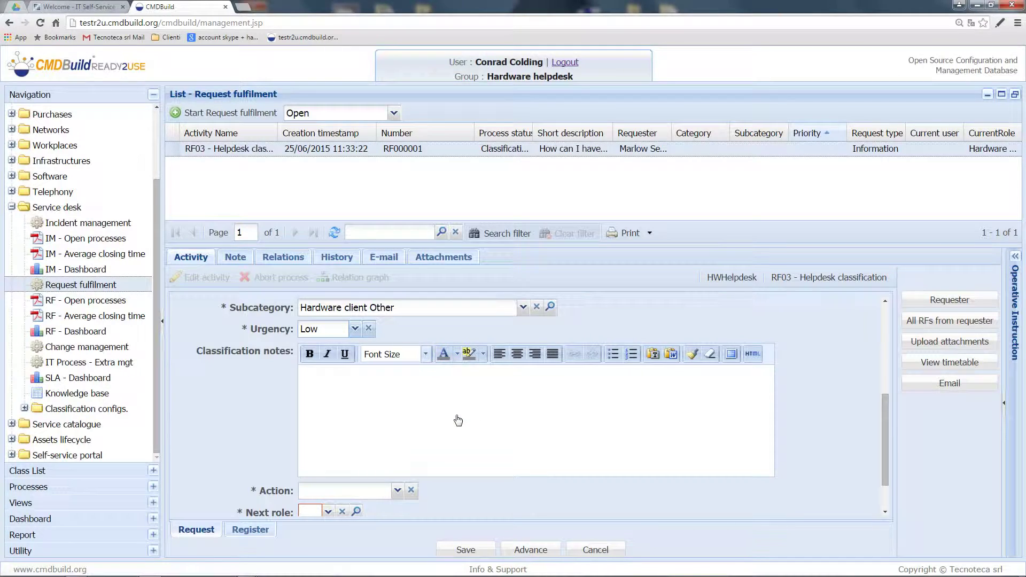
scroll(458, 420, down, 1)
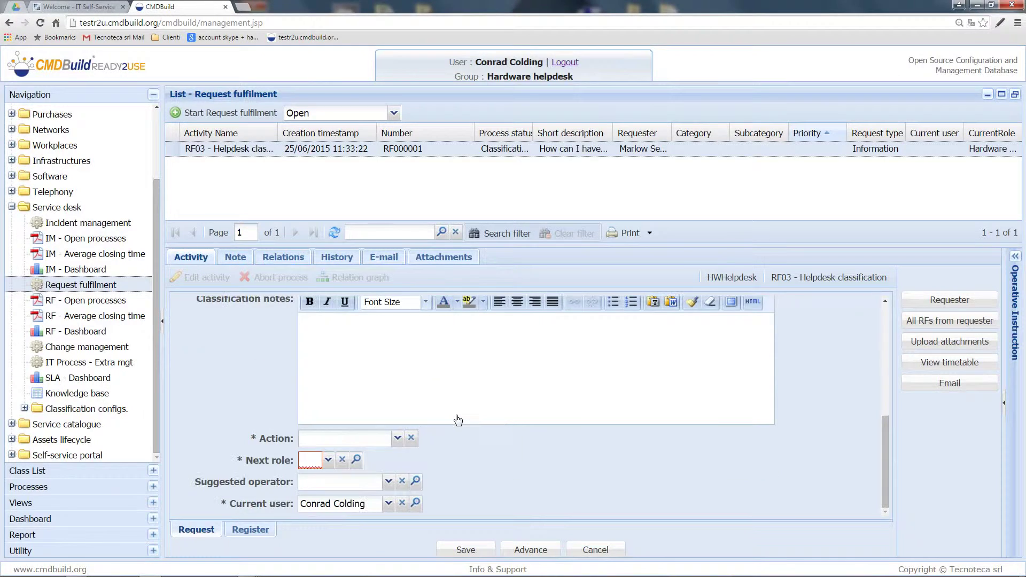
click(397, 439)
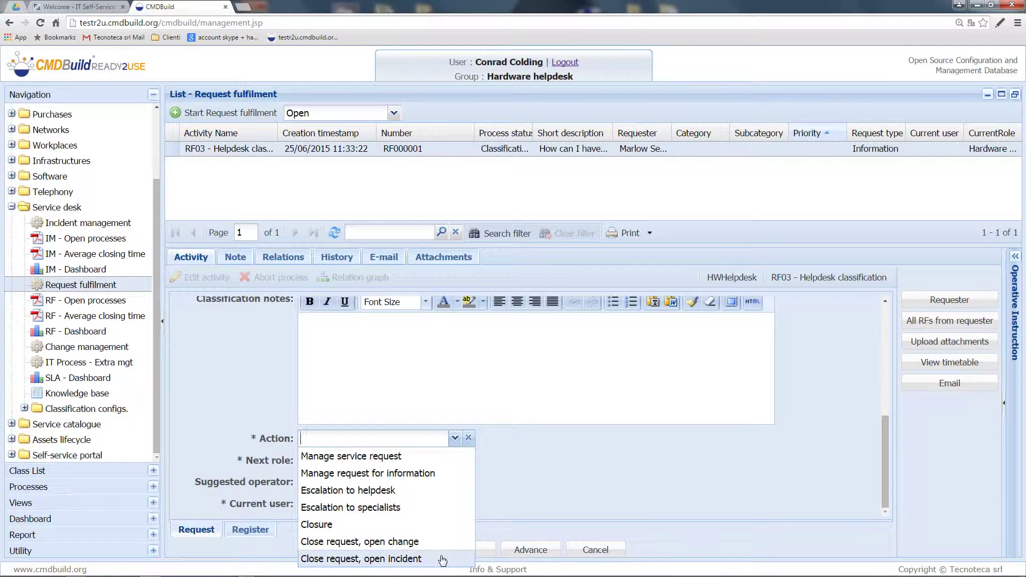
- Choose 'Manage request for information' as the action and view the requester's employee card
click(458, 474)
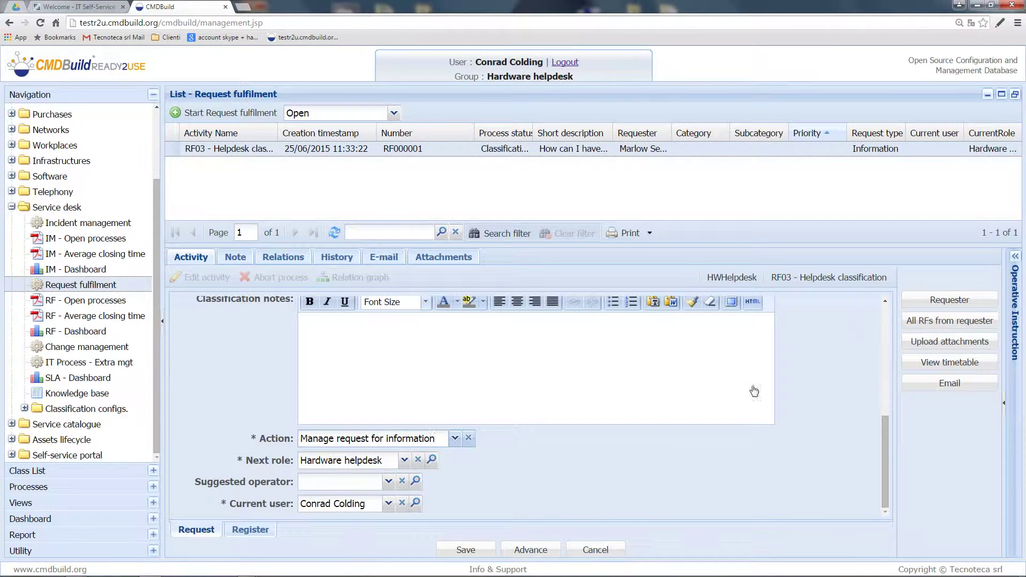
click(977, 303)
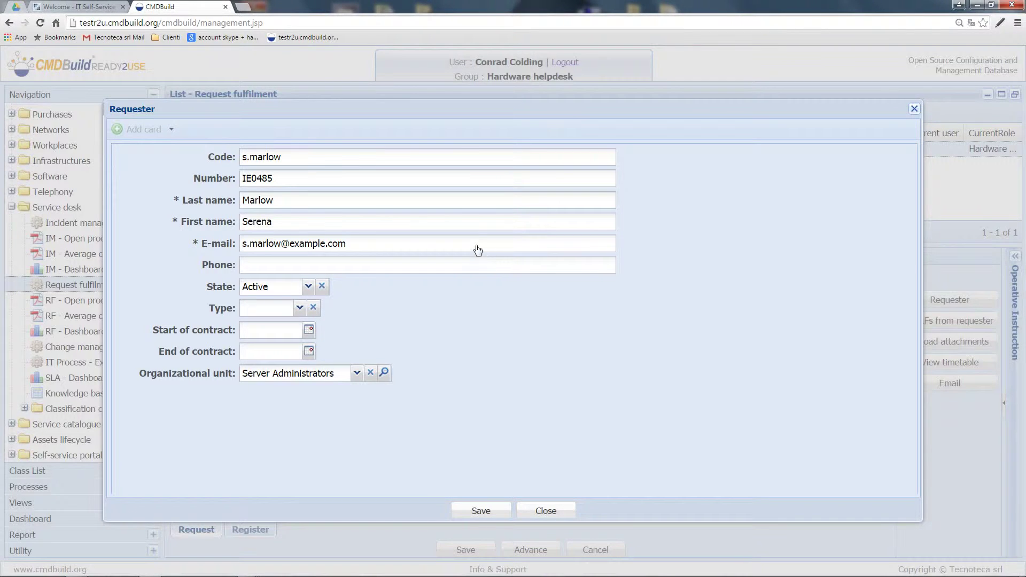
- Close the requester card and list RF000001's sent e-mails
click(552, 514)
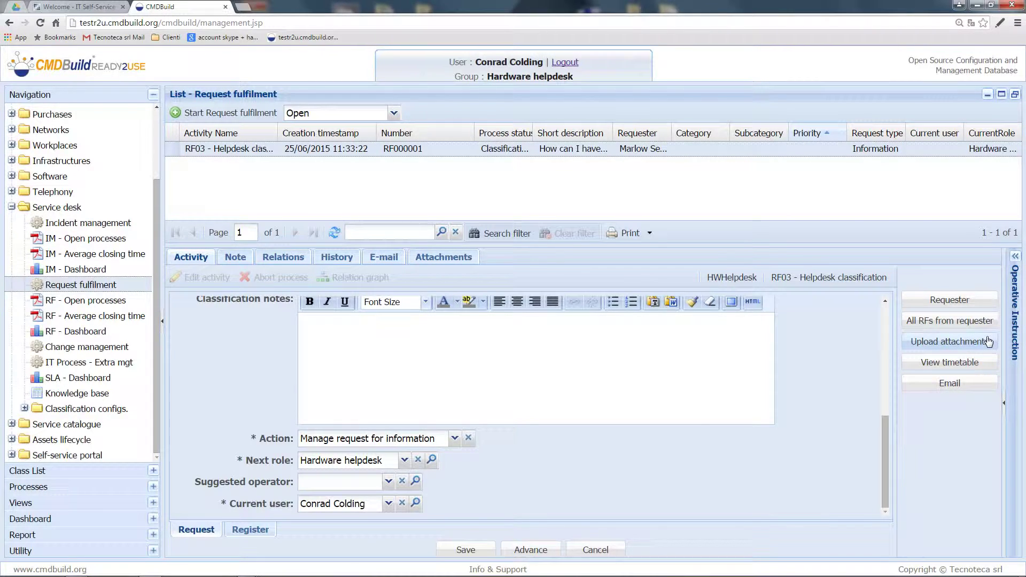
click(931, 385)
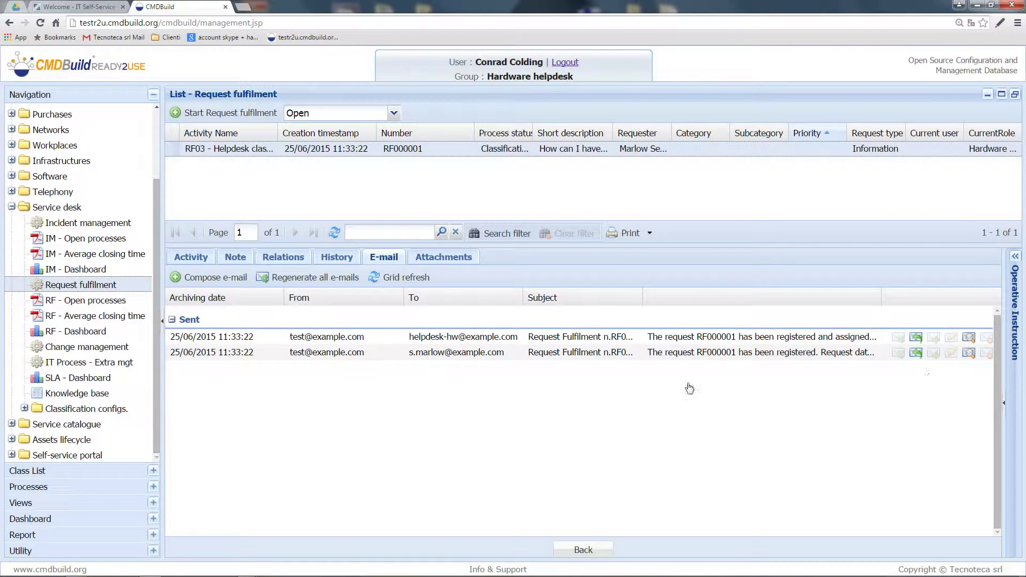
- Read the registration e-mails sent to the requester and to the helpdesk, then return to the form
click(609, 358)
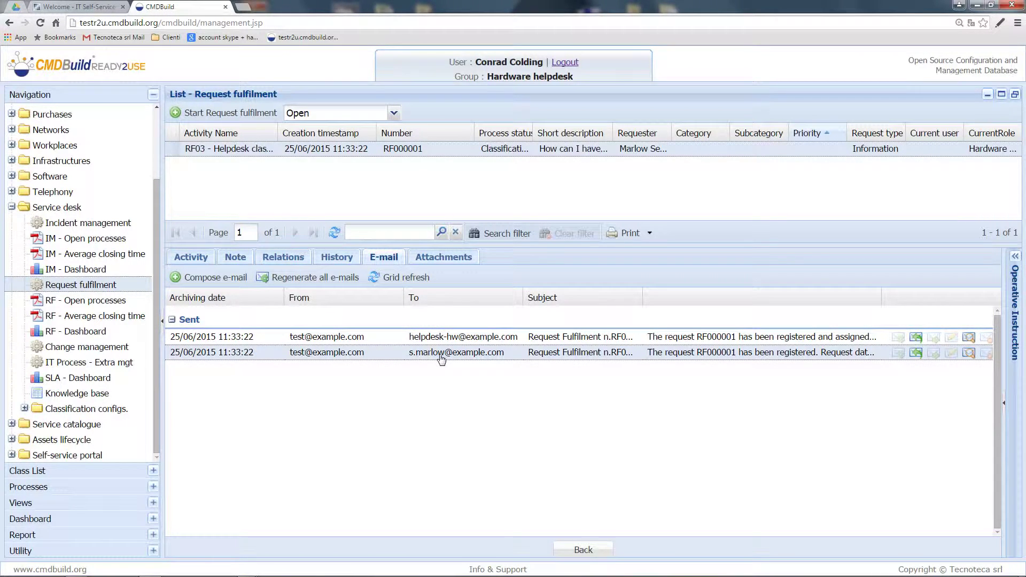
click(969, 354)
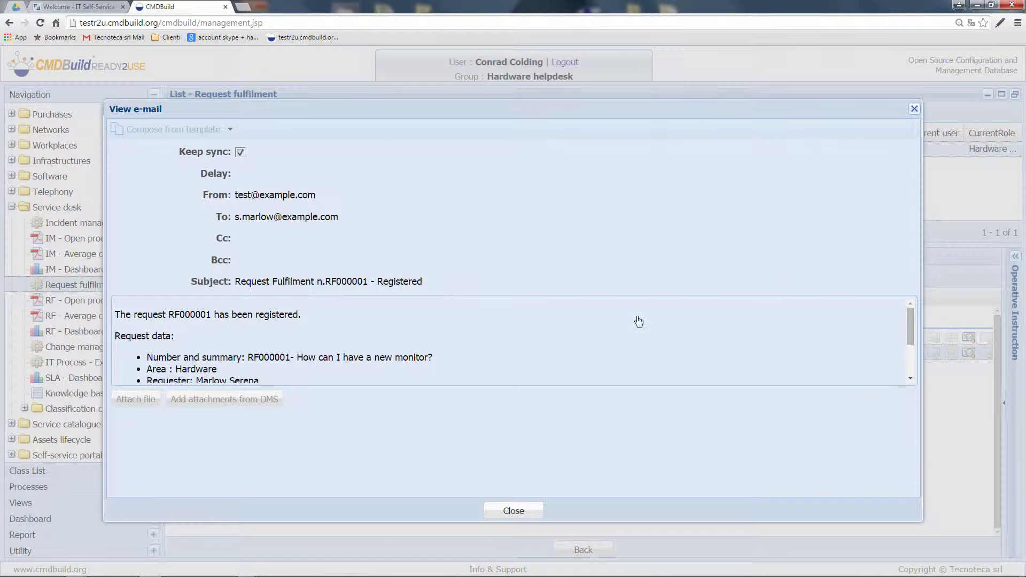
scroll(530, 332, down, 3)
scroll(530, 332, up, 3)
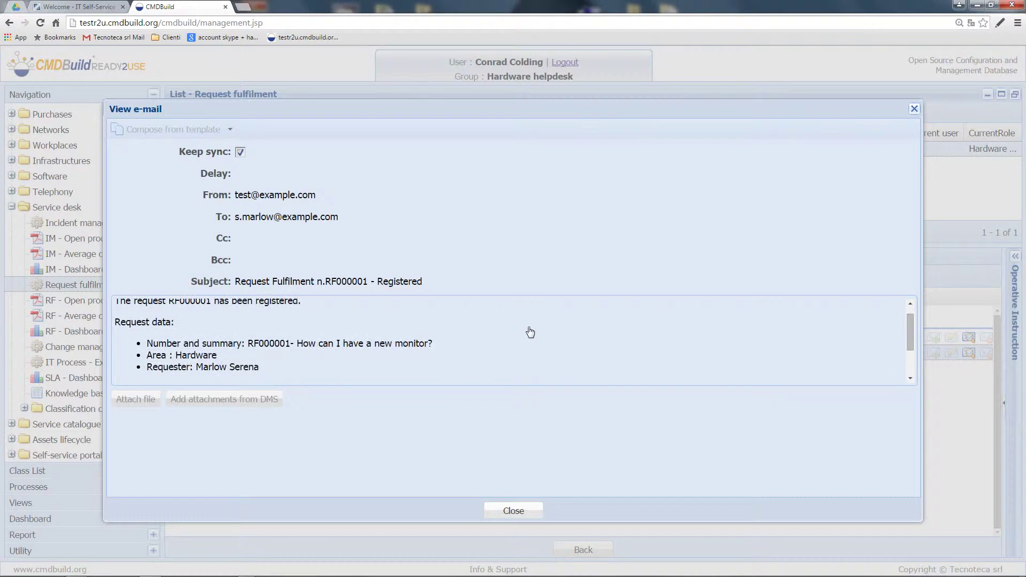
click(513, 511)
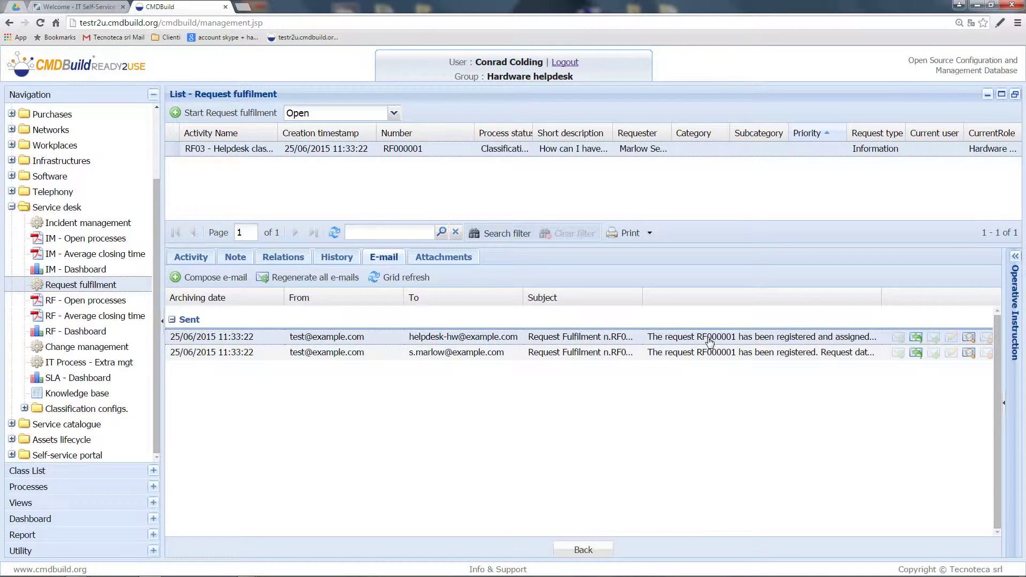
click(968, 338)
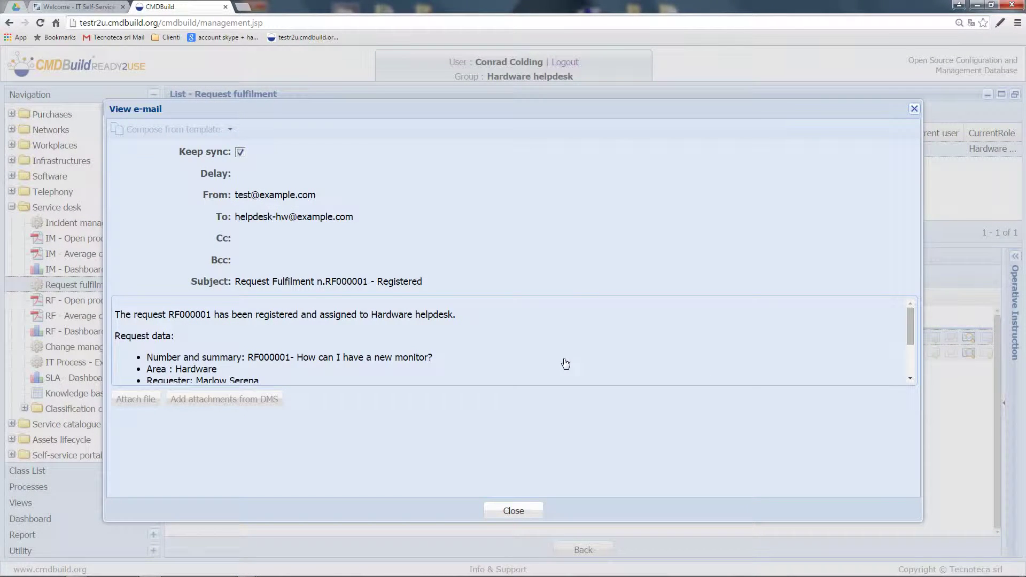
scroll(571, 365, down, 2)
scroll(566, 364, up, 2)
click(515, 512)
click(587, 552)
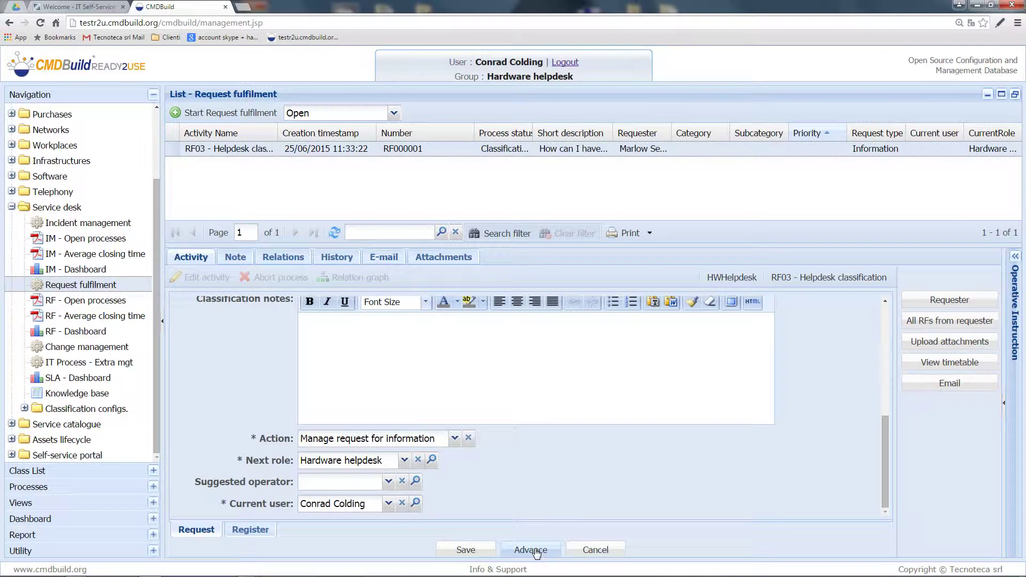
- Advance past classification and answer 'Use service catalogue for opening the request'
click(537, 551)
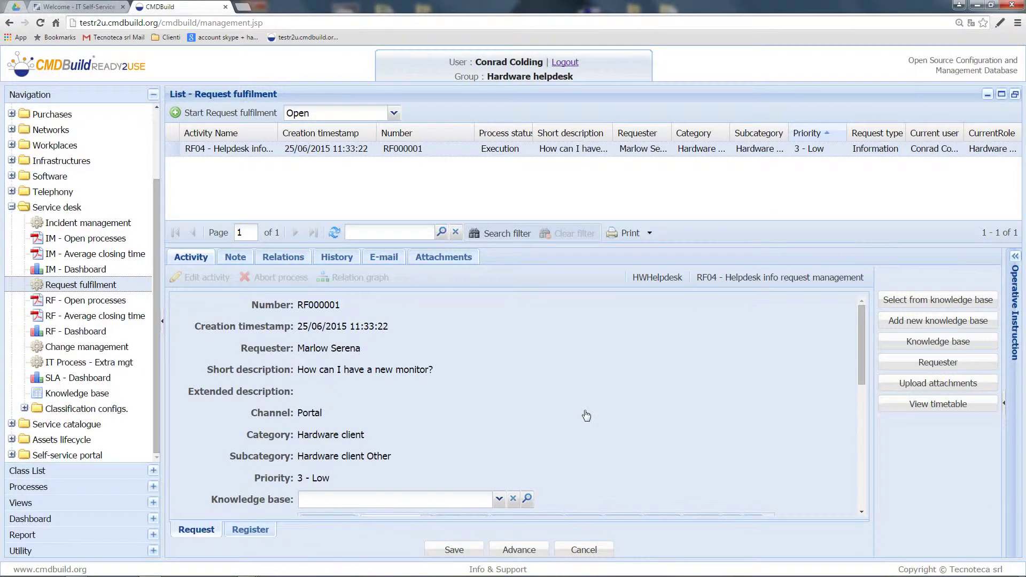
scroll(586, 415, down, 1)
scroll(586, 415, down, 2)
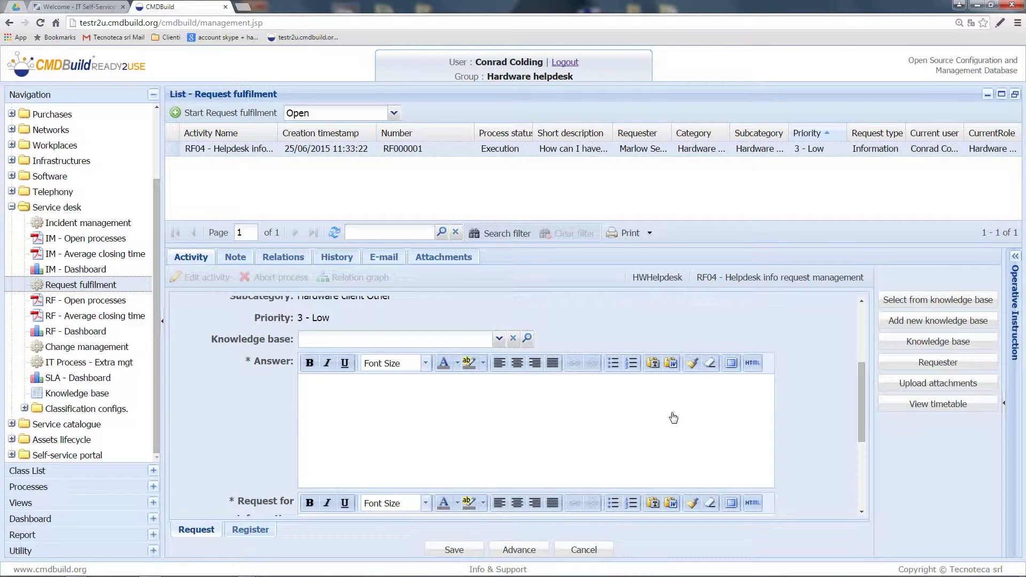
scroll(673, 417, down, 1)
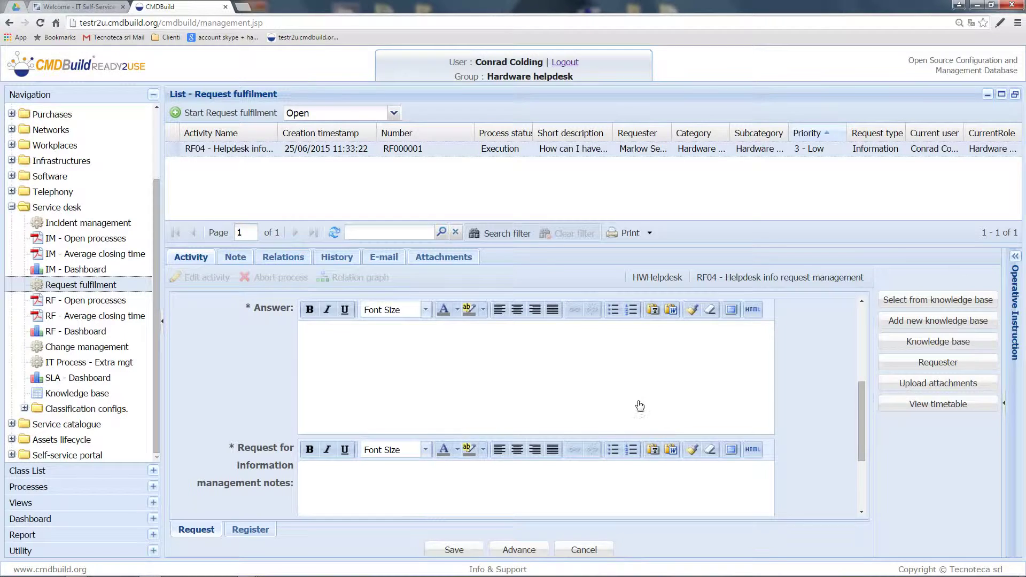
scroll(522, 381, up, 1)
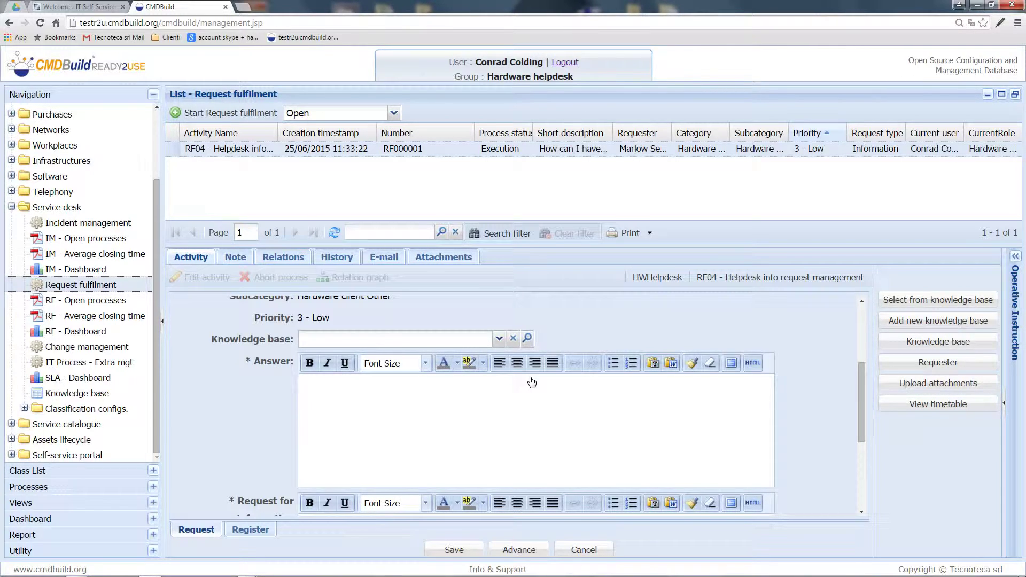
text(Use service catalogue for opening )
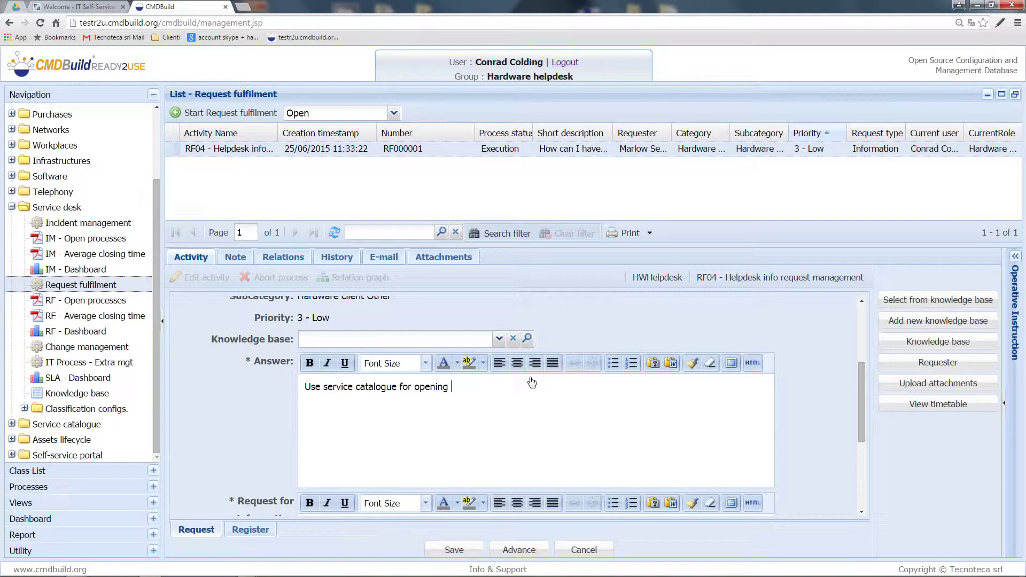
text(the request)
- Add the note 'Done', set the action to Closure, and advance the request
scroll(532, 382, down, 3)
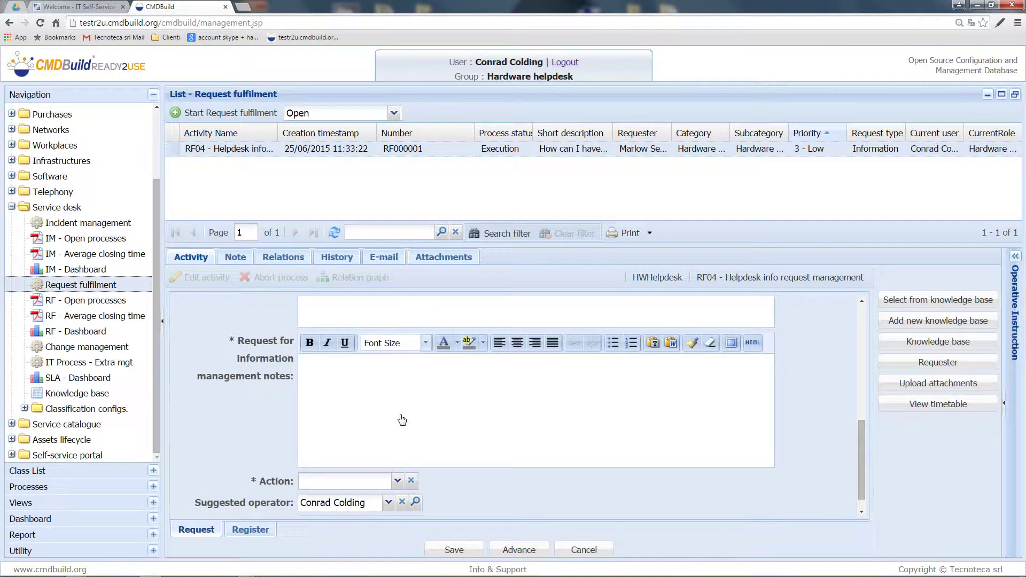
click(374, 384)
text(Done)
click(397, 482)
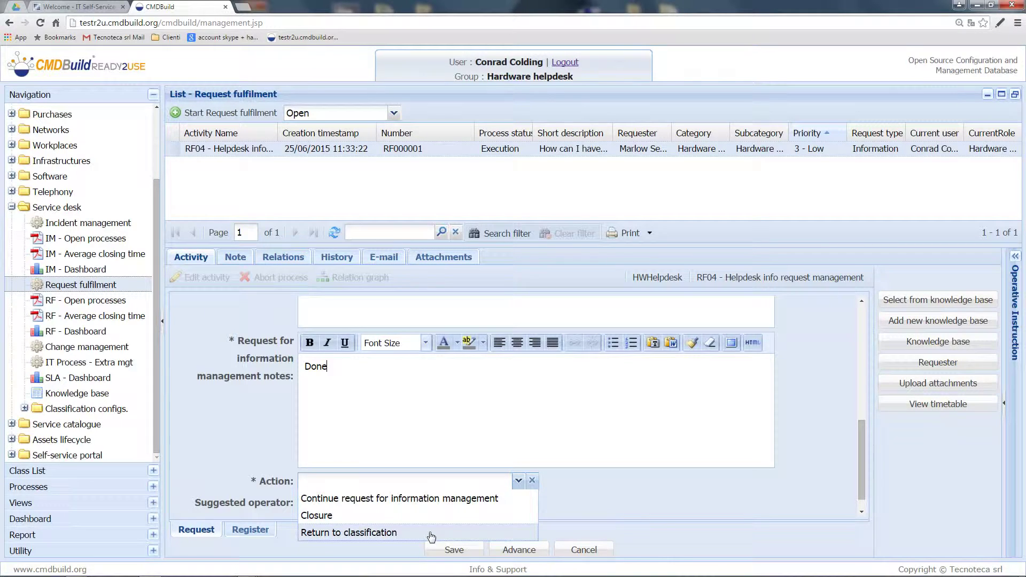
click(422, 515)
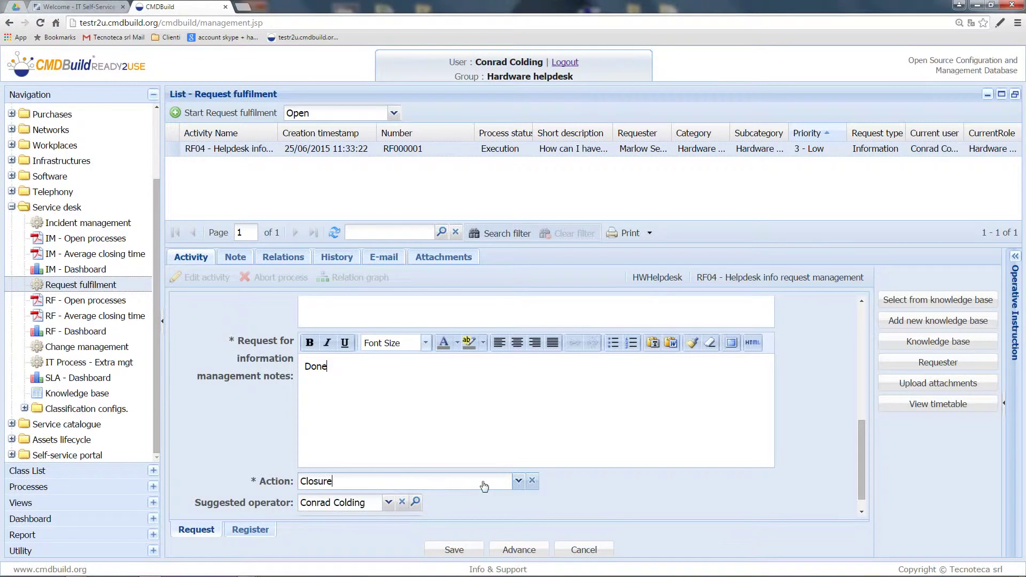
click(514, 550)
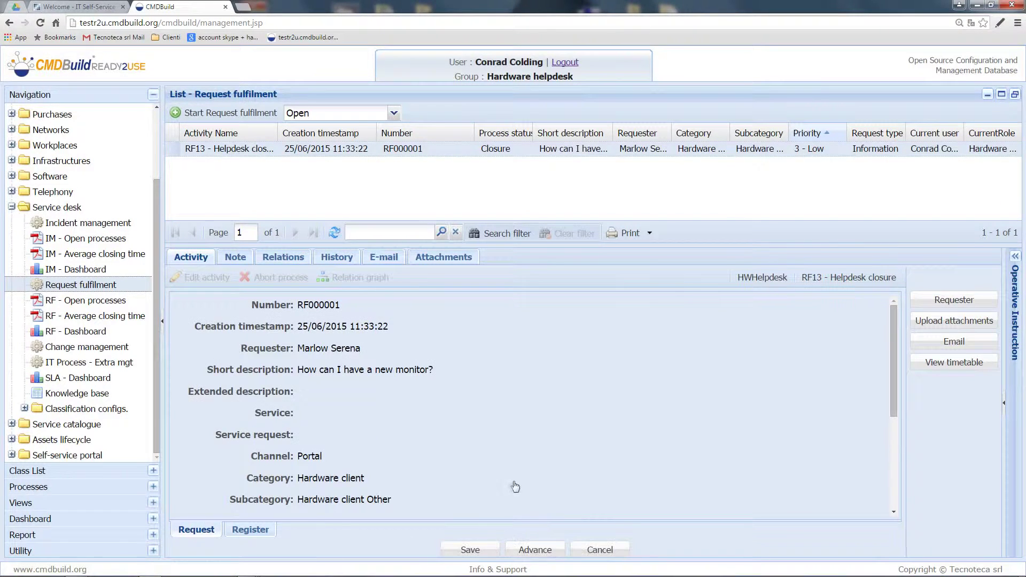
- Review the RF13 closure form and show the register listing the RF03 and RF06 steps
scroll(527, 428, down, 5)
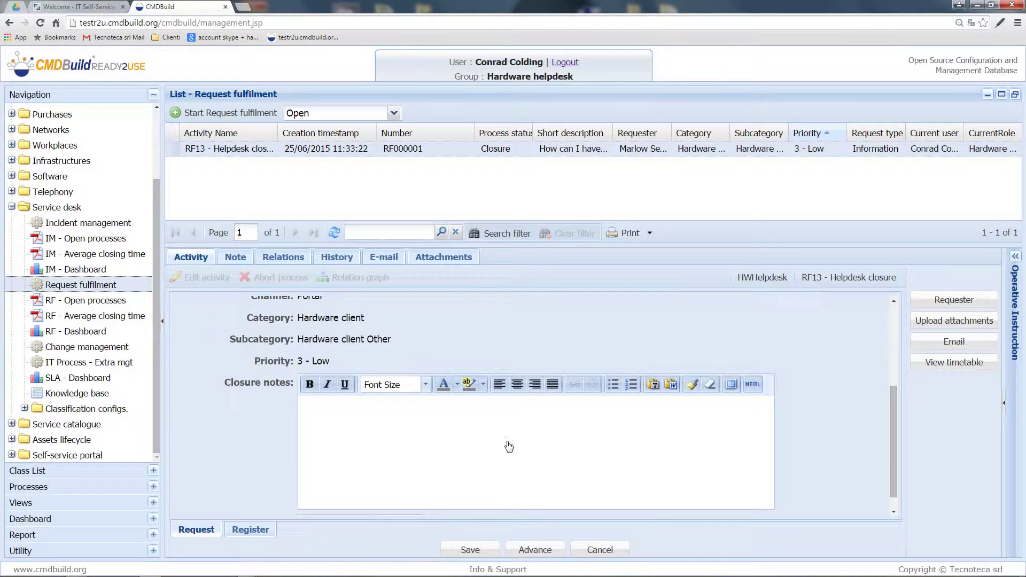
scroll(443, 436, down, 1)
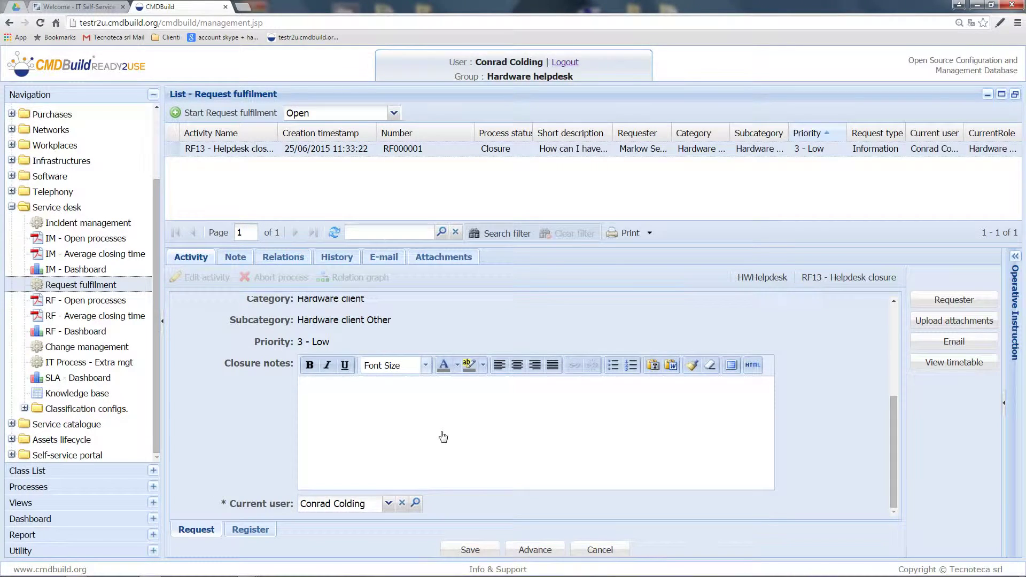
scroll(443, 437, up, 3)
scroll(442, 436, down, 2)
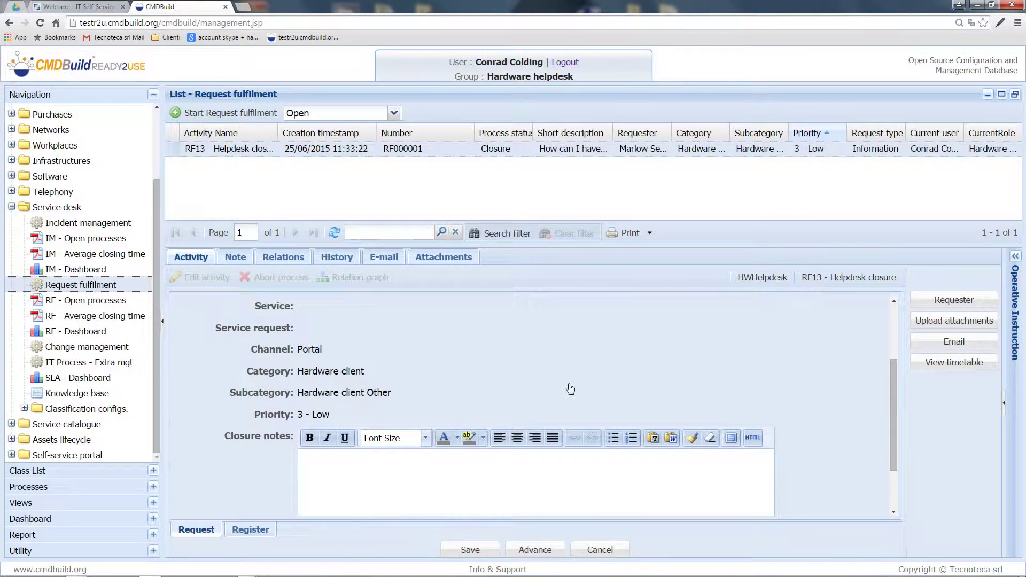
click(251, 530)
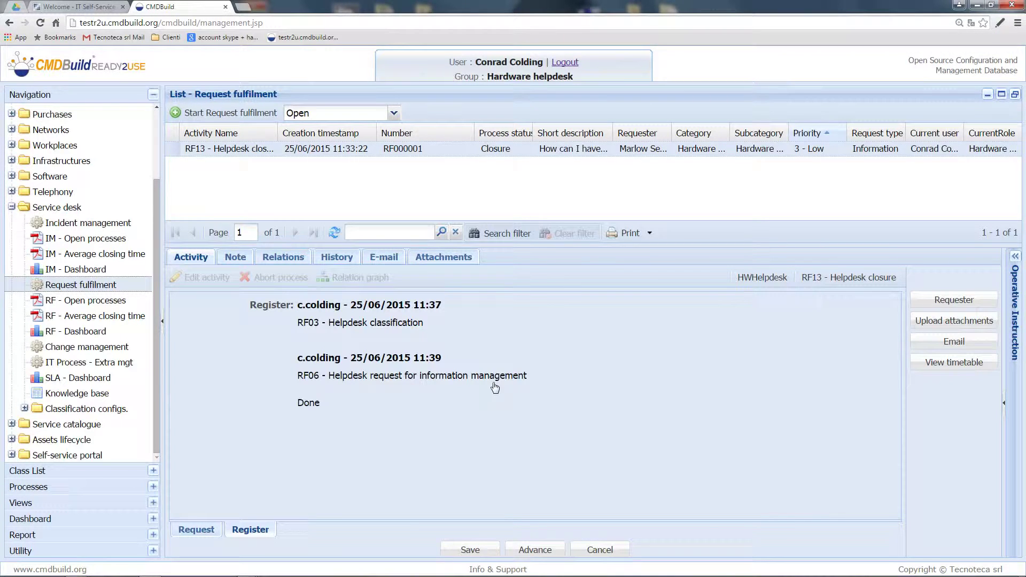
click(957, 368)
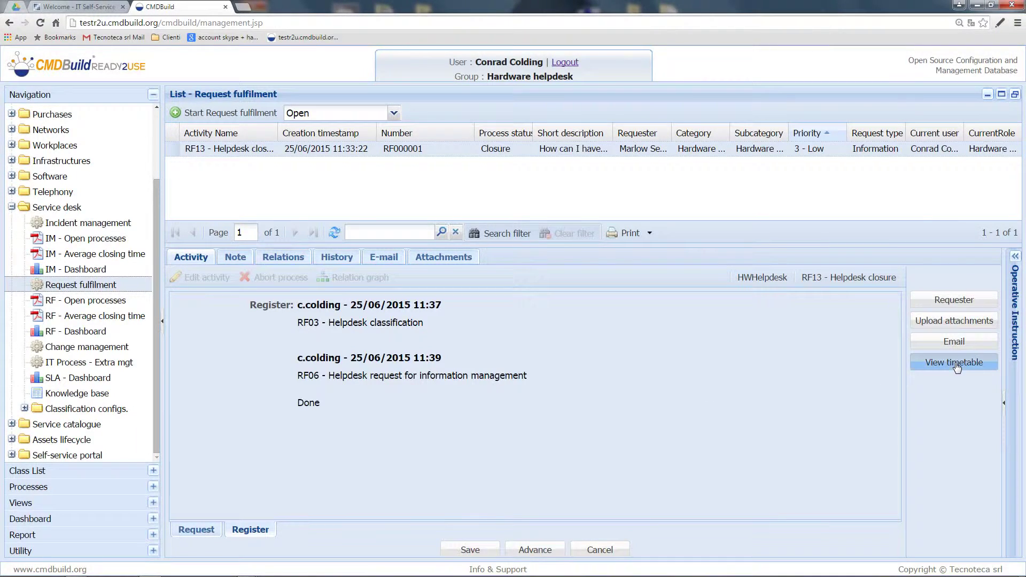
click(481, 511)
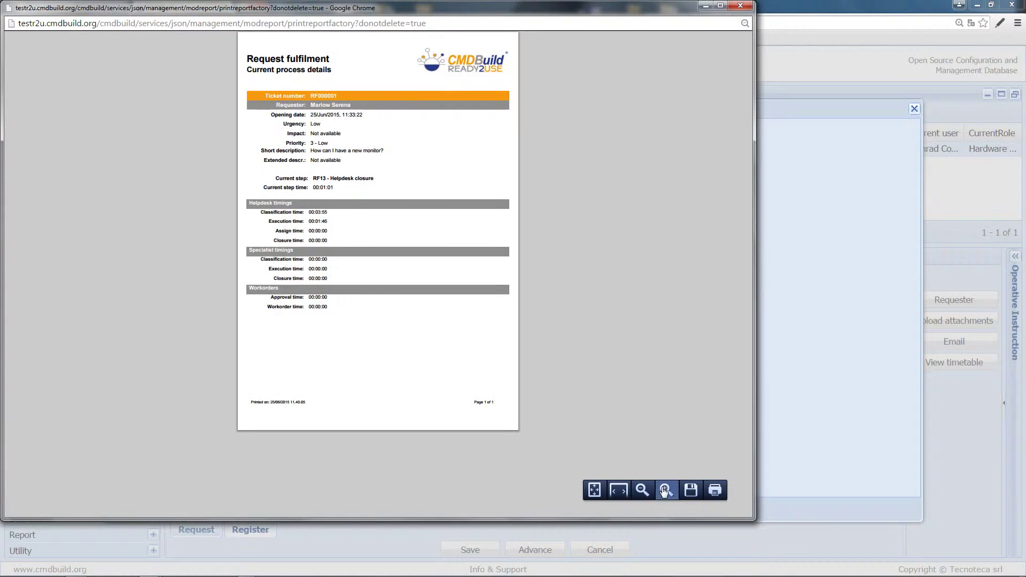
click(665, 490)
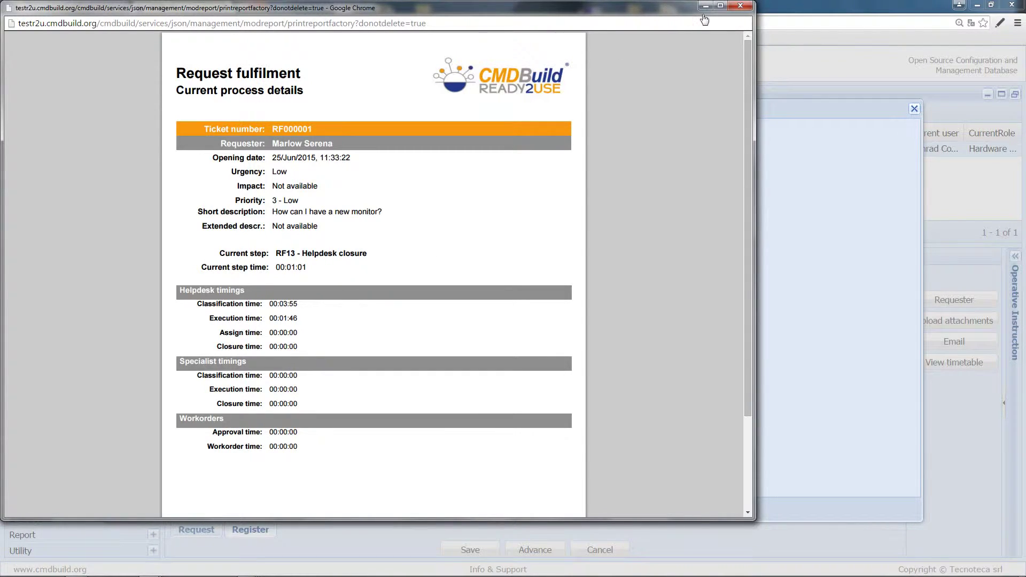
click(736, 7)
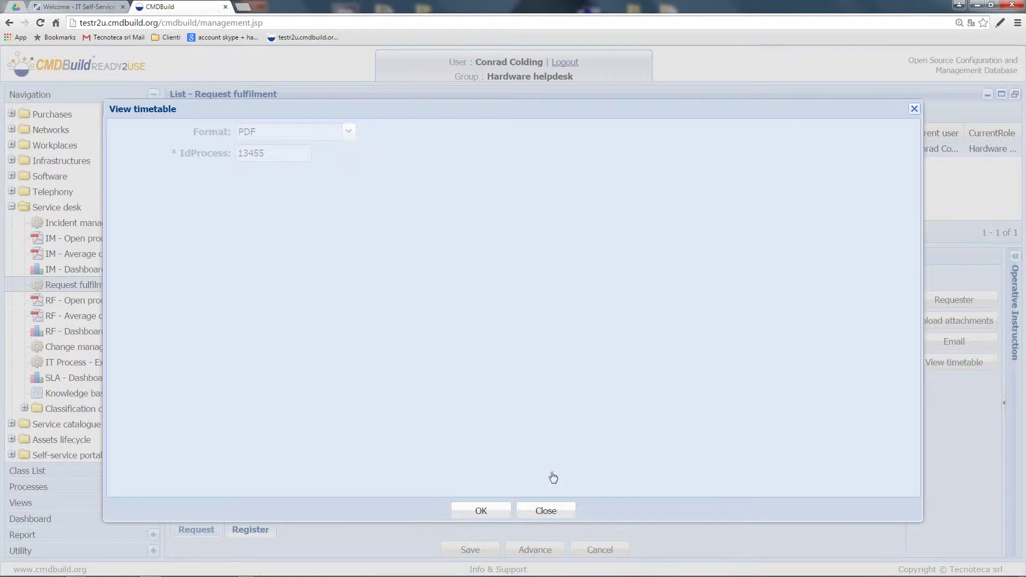
click(553, 512)
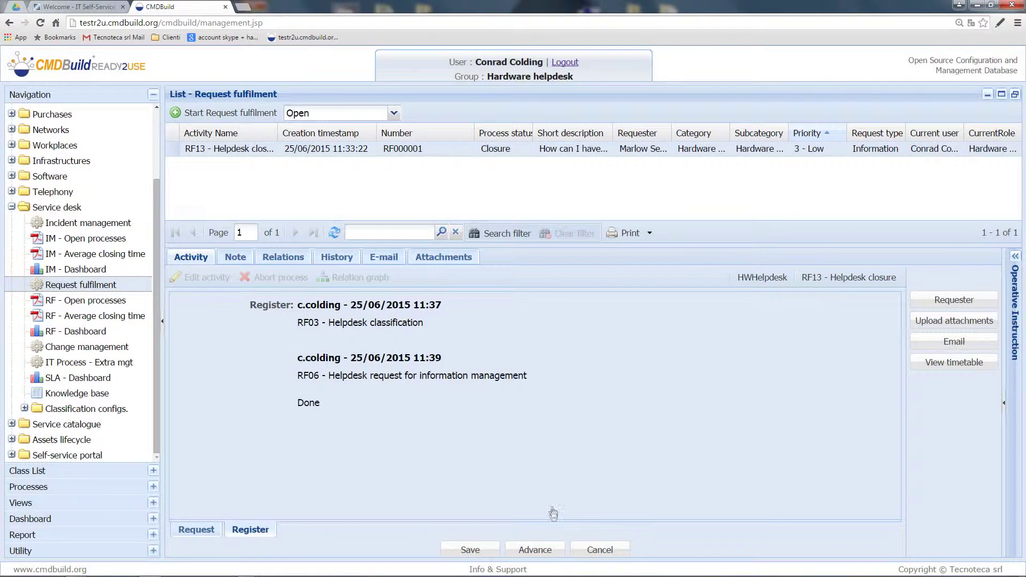
- Open RF000001's e-mail list and read the Closed notification draft
click(188, 530)
scroll(809, 433, down, 3)
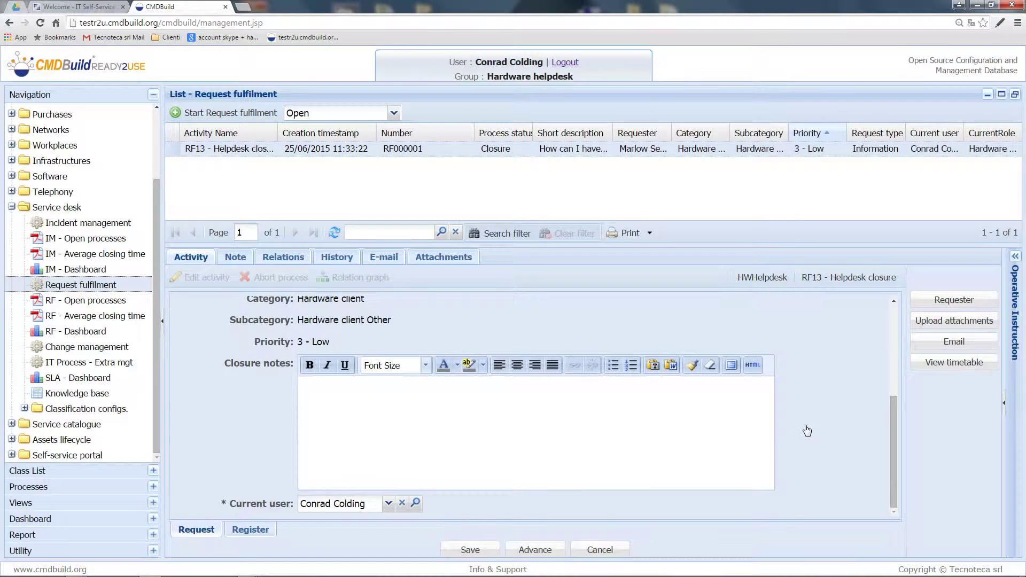
click(936, 341)
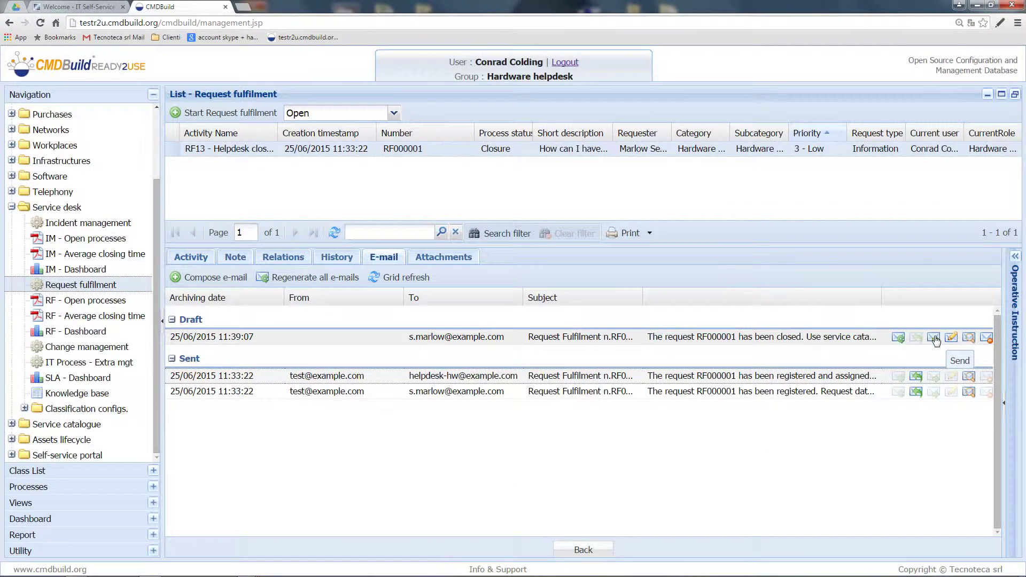
click(652, 343)
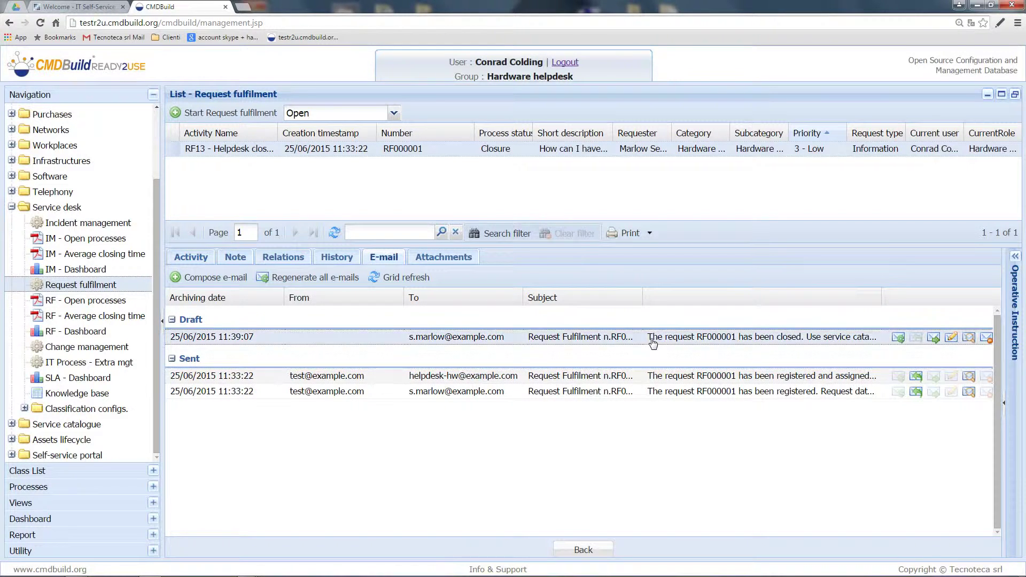
click(968, 337)
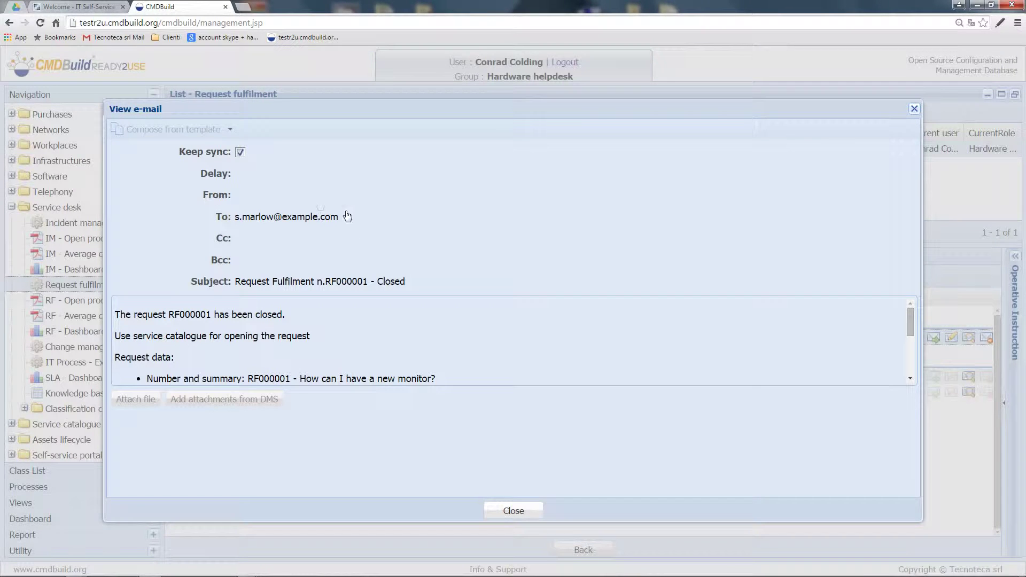
scroll(320, 335, down, 5)
scroll(320, 335, up, 5)
click(514, 511)
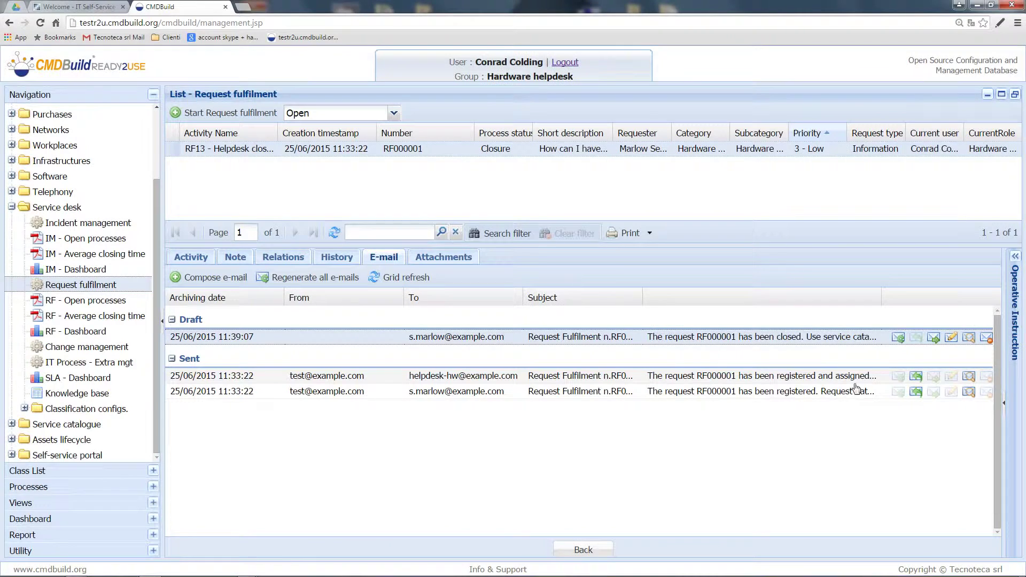
- Save the Closed draft unchanged and advance to complete the helpdesk closure
click(951, 338)
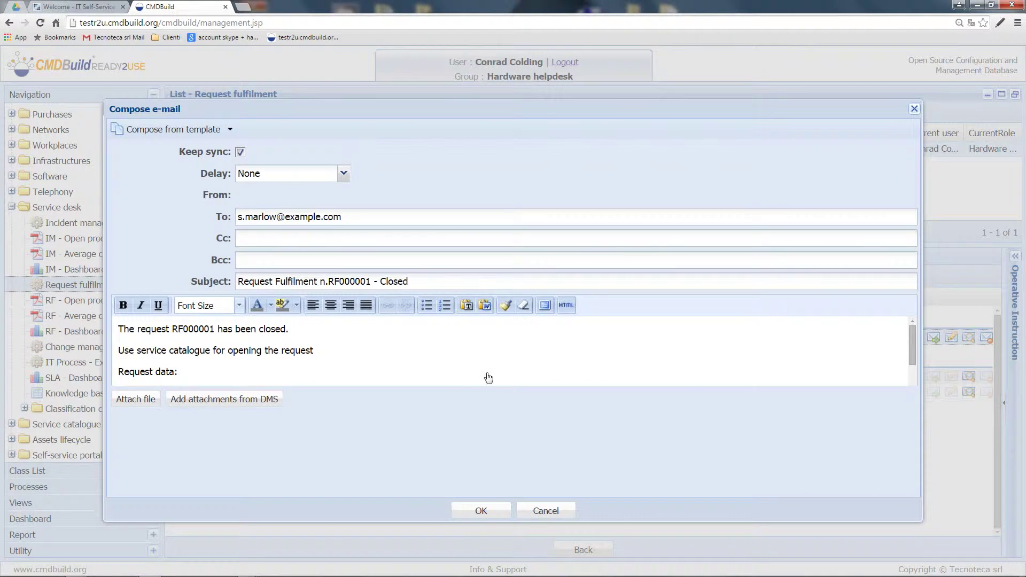
scroll(348, 352, down, 5)
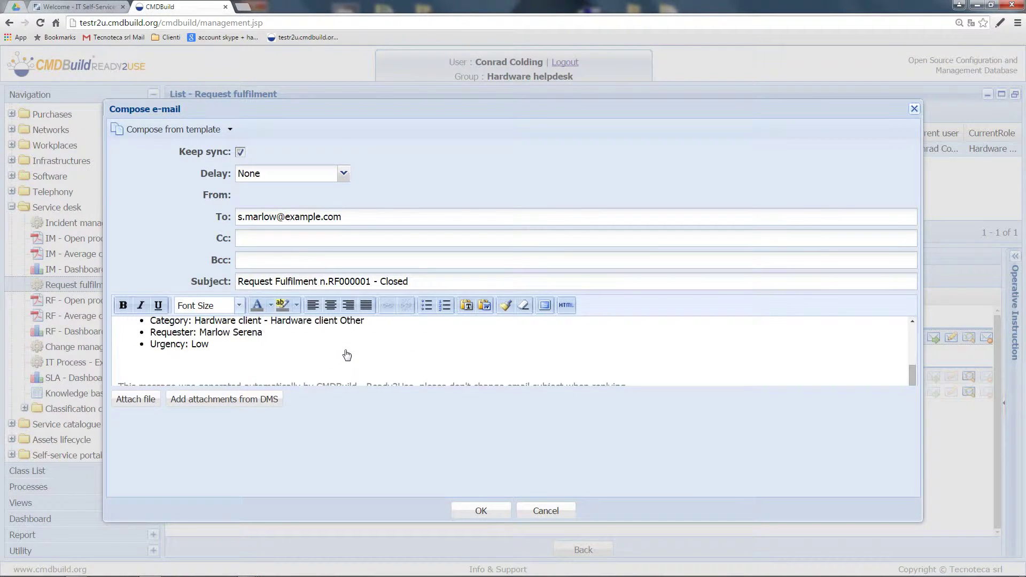
scroll(345, 353, up, 5)
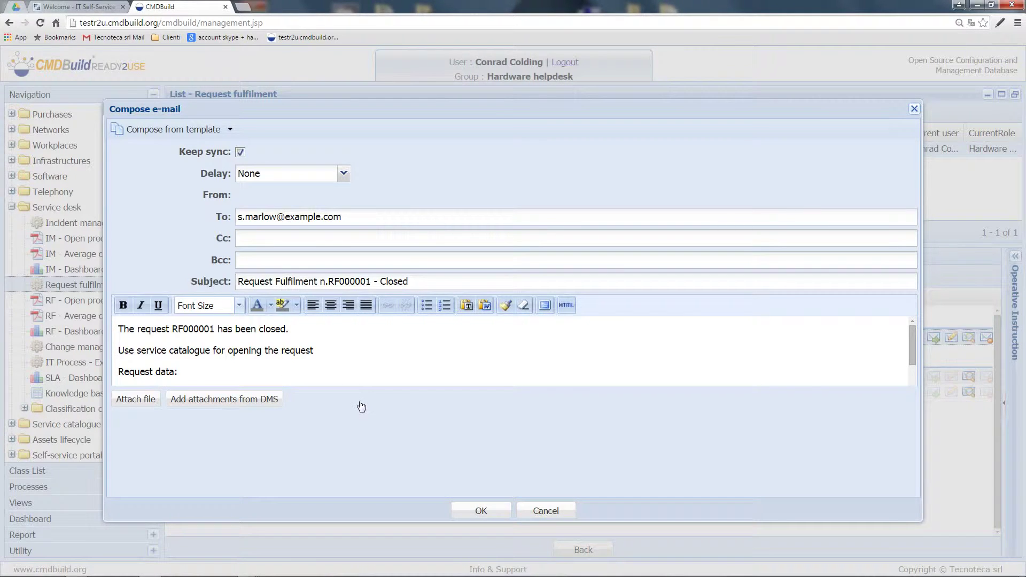
click(484, 516)
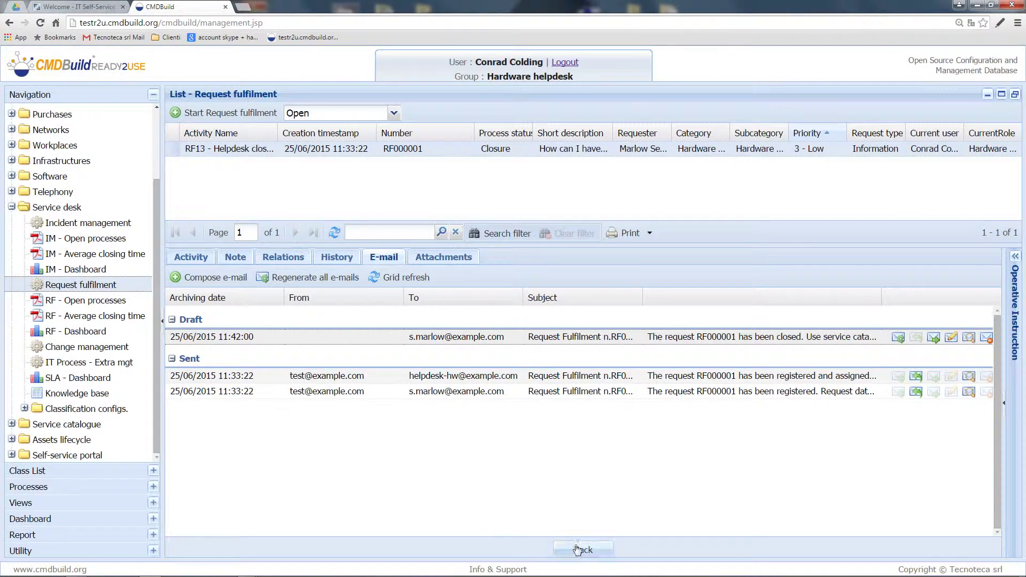
click(583, 549)
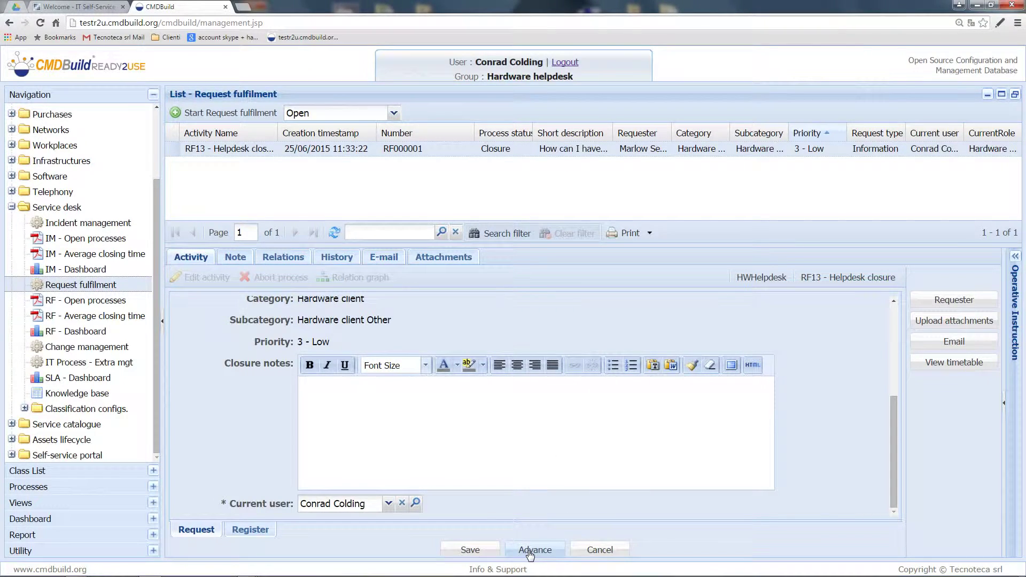
click(536, 551)
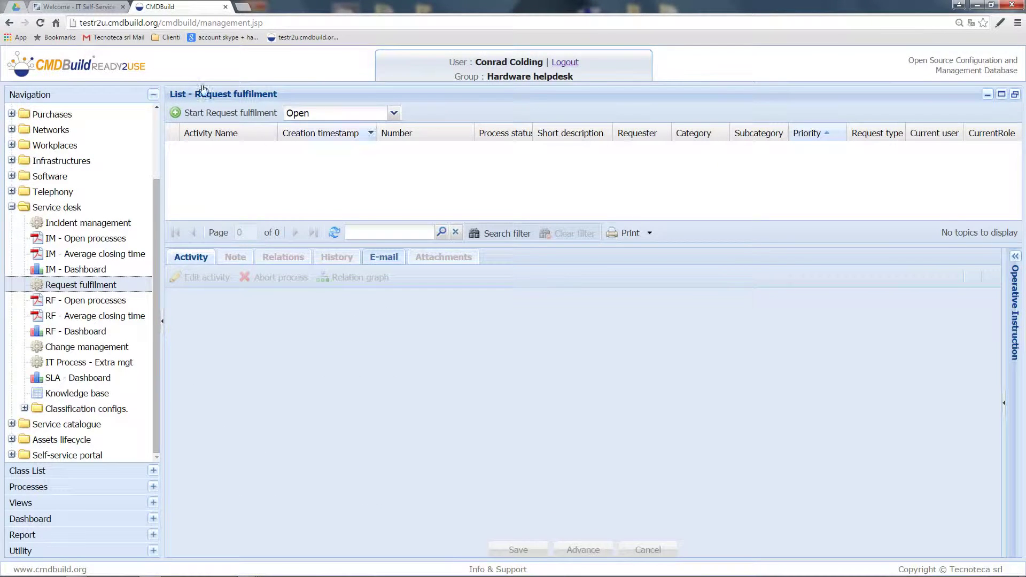
click(85, 11)
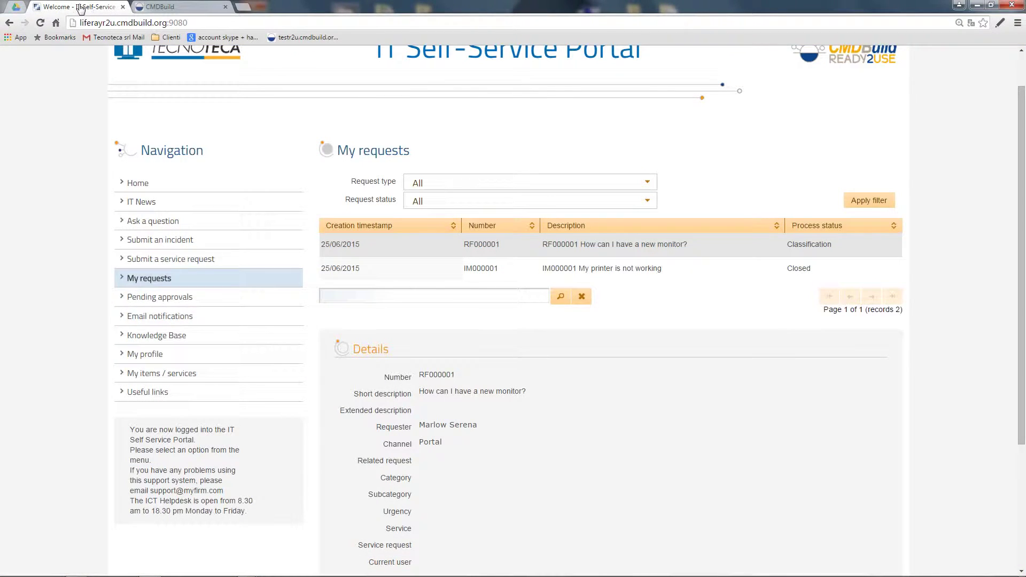
- Reload the portal and read the RF000001 Closed notice among Email notifications sorted by subject
click(40, 24)
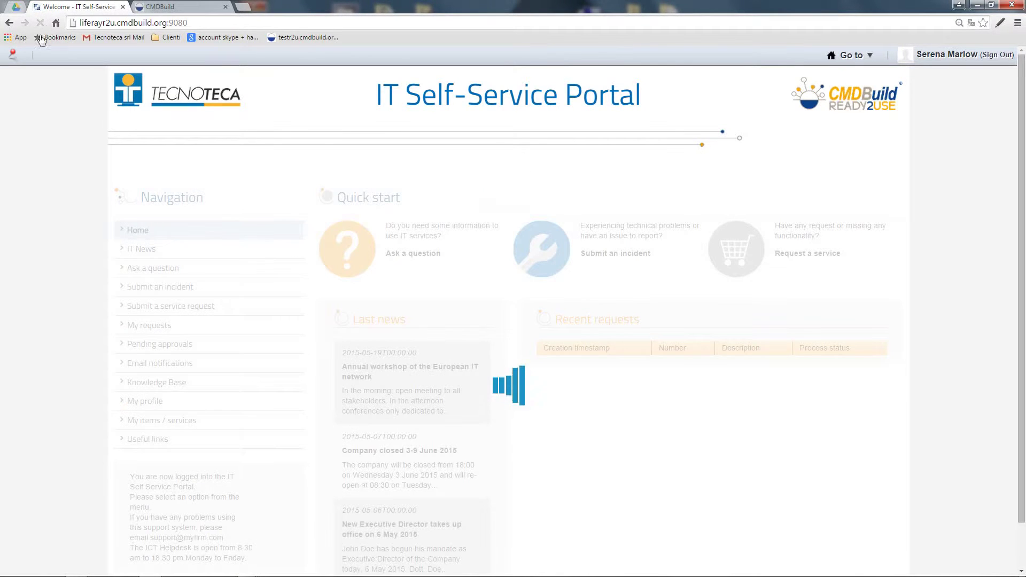
click(151, 329)
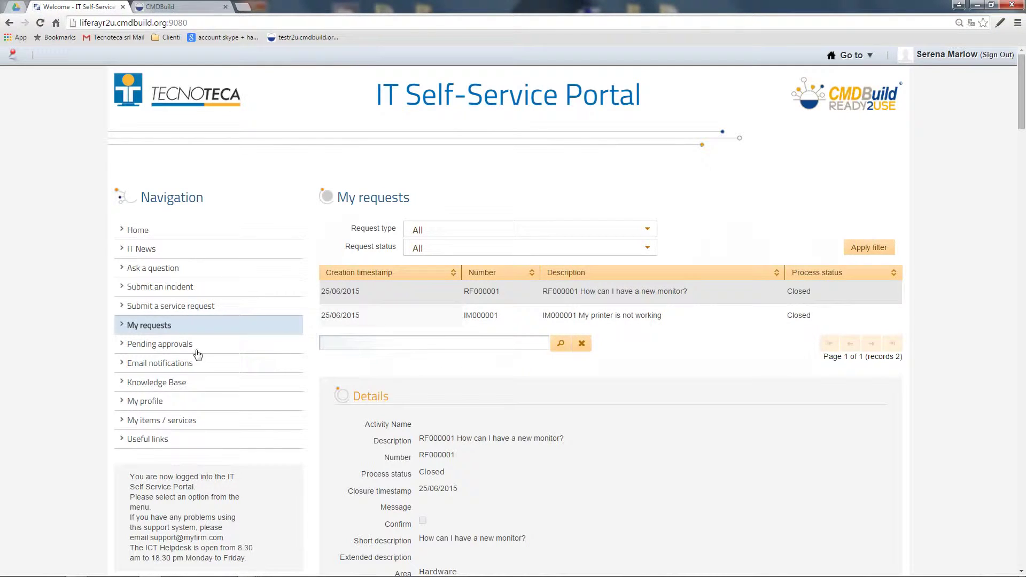
click(173, 366)
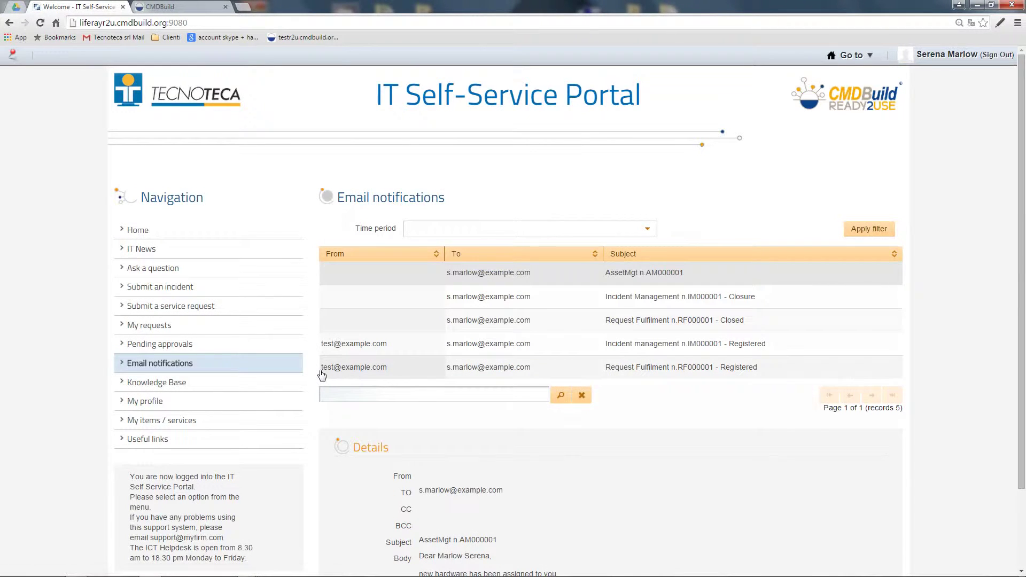
click(670, 255)
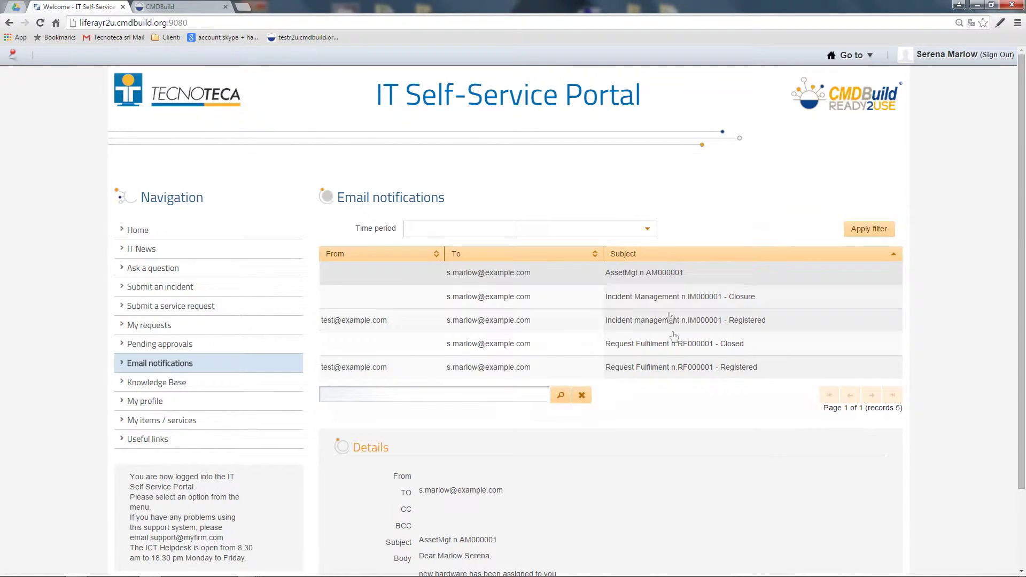
click(677, 349)
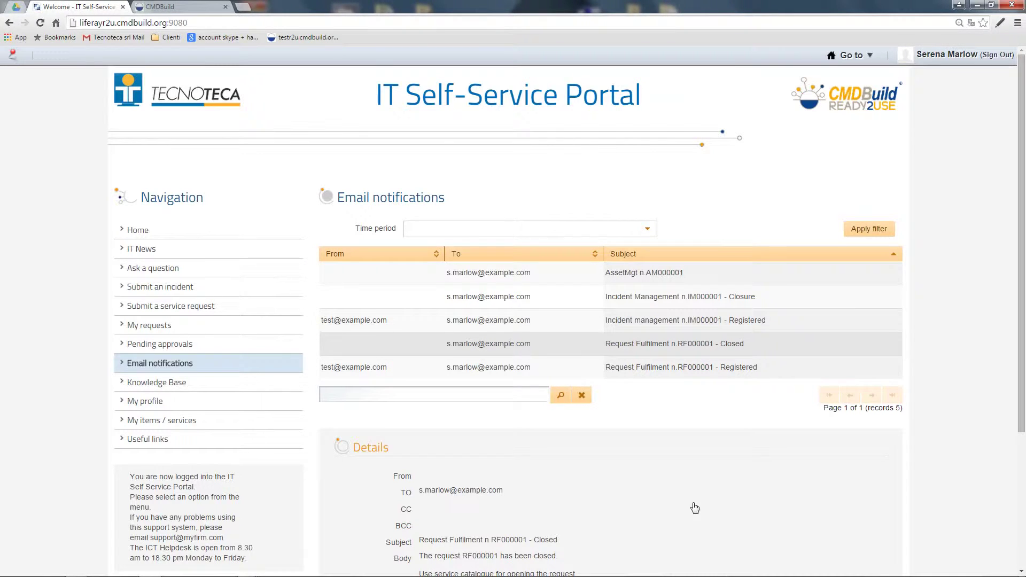
scroll(695, 508, down, 2)
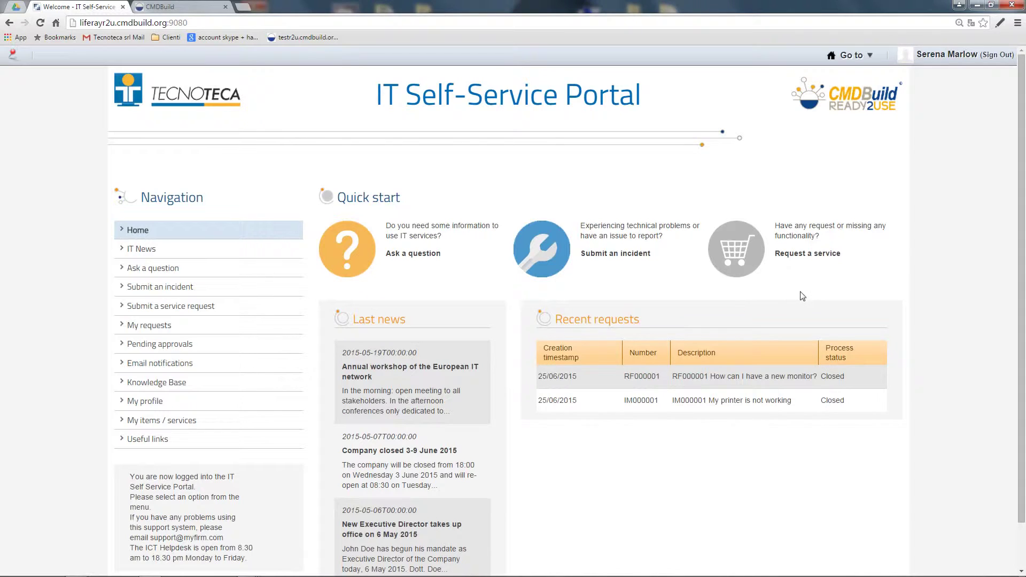
- Browse the service catalog to Accounts and Access and submit the AS01 Open new account request
click(805, 259)
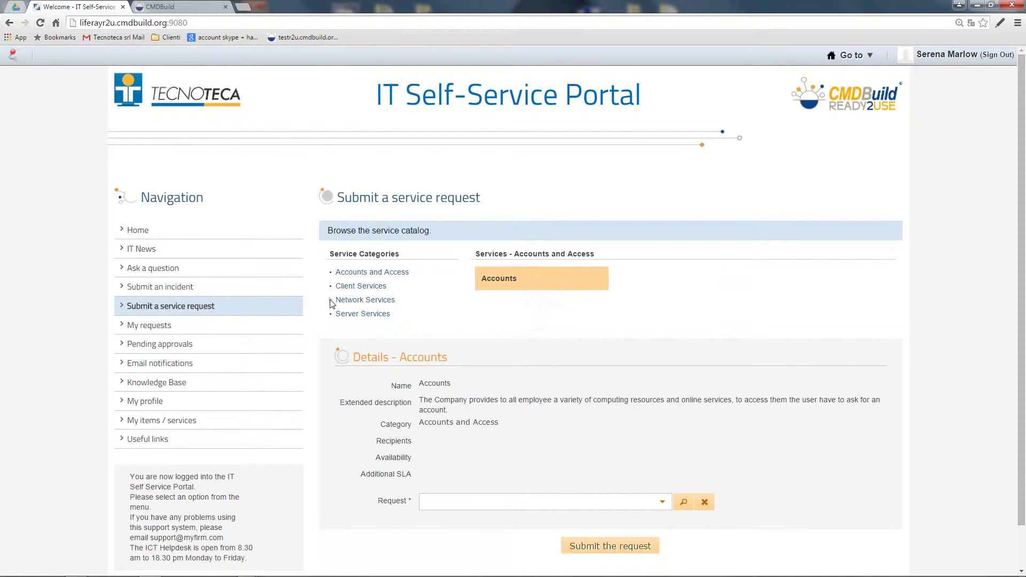
click(345, 287)
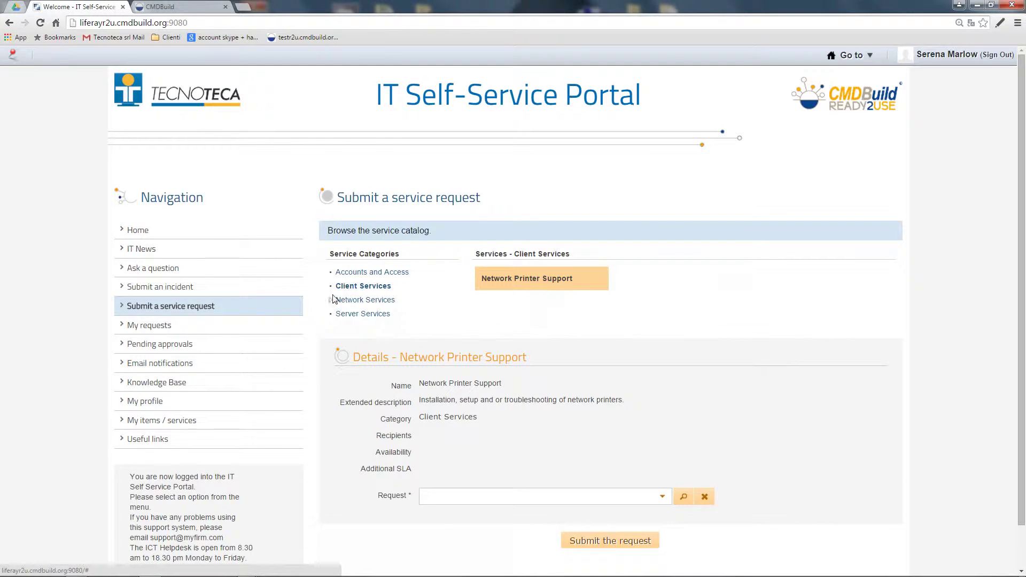
click(330, 300)
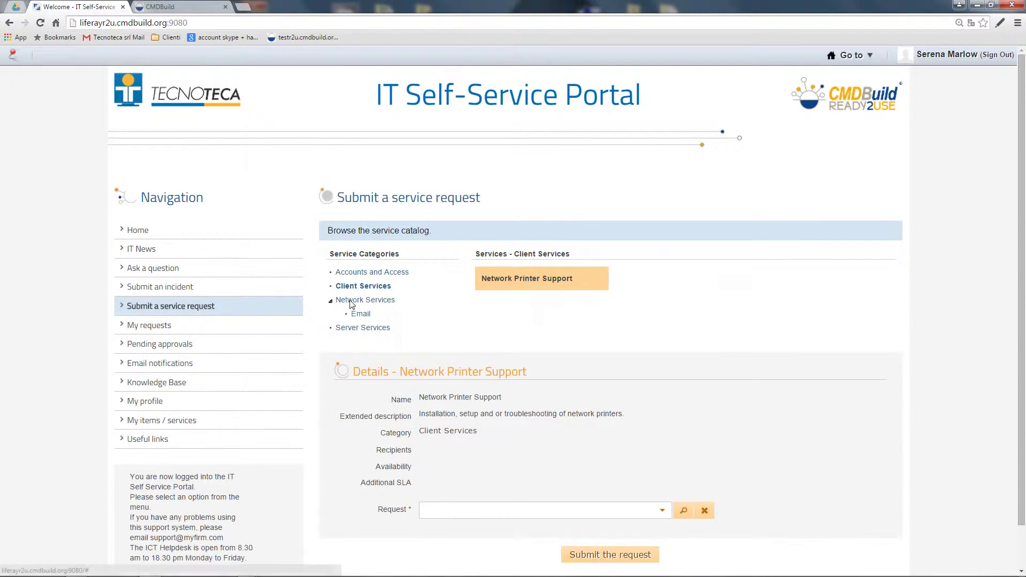
click(350, 300)
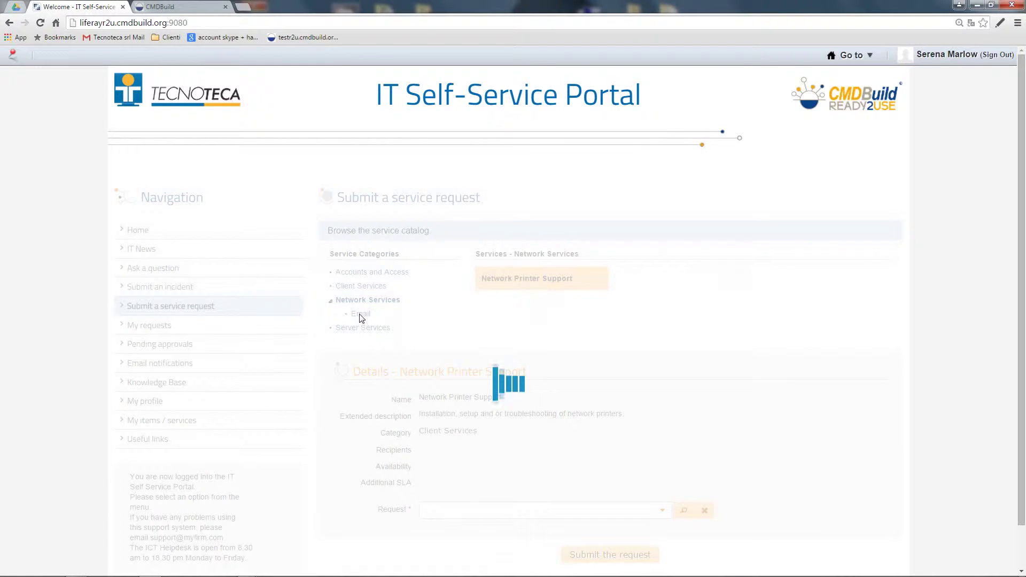
click(360, 315)
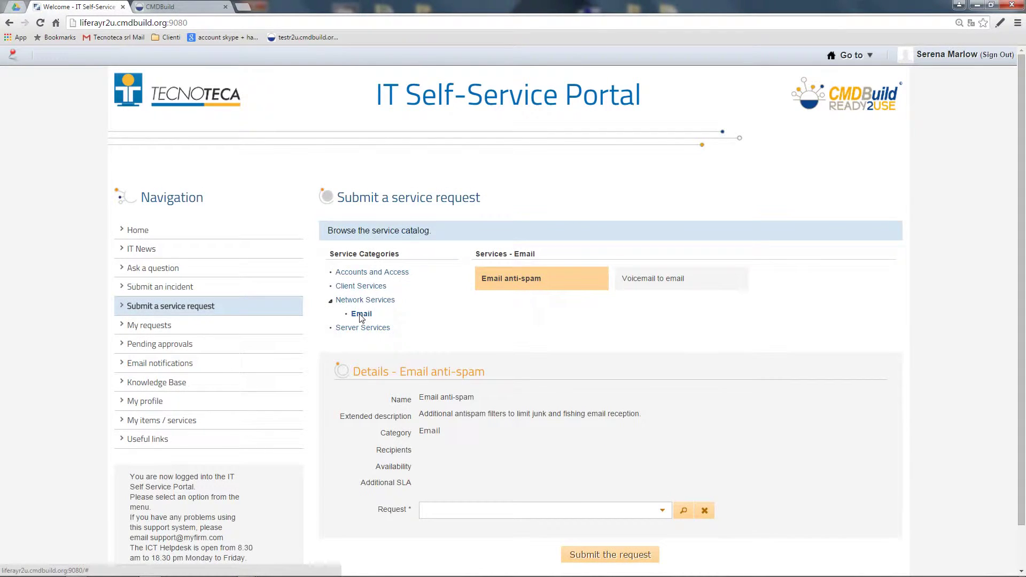
click(367, 275)
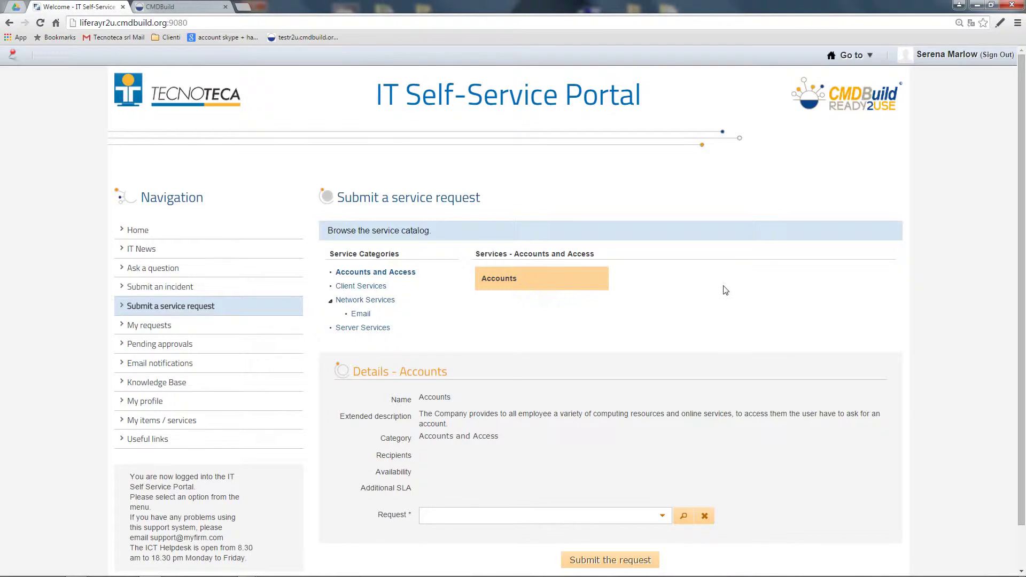
click(663, 516)
scroll(662, 518, down, 1)
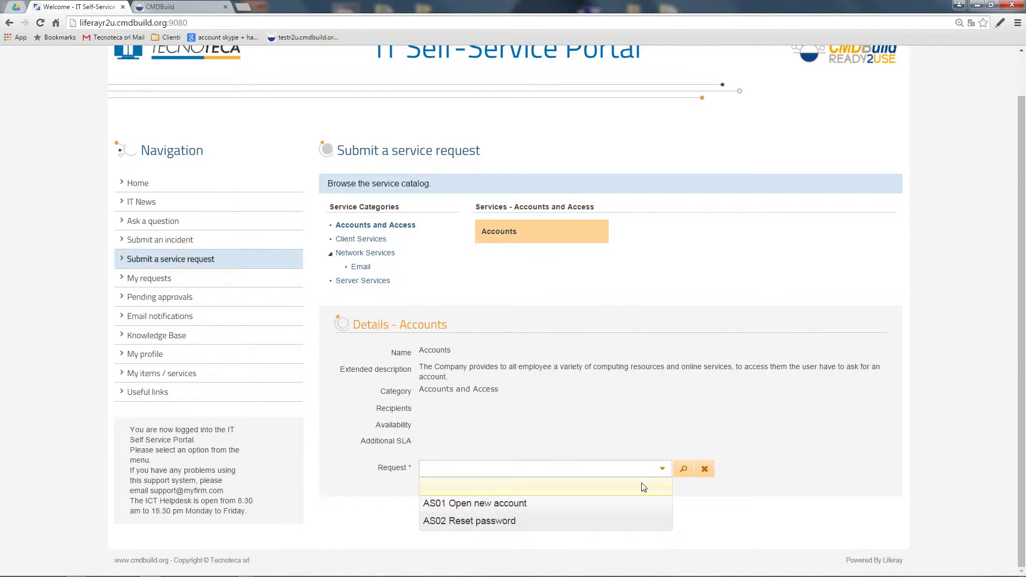
click(664, 504)
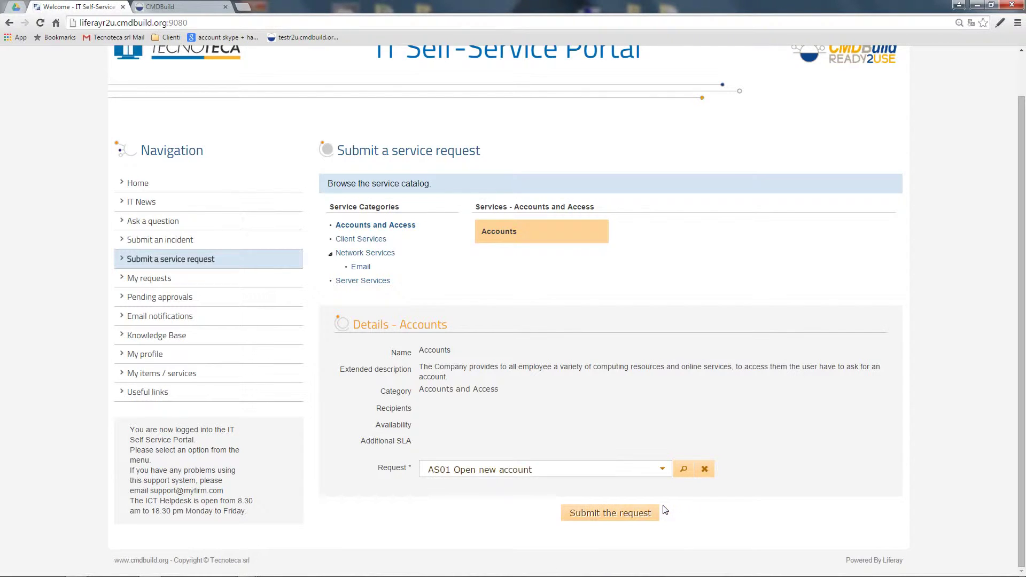
click(620, 519)
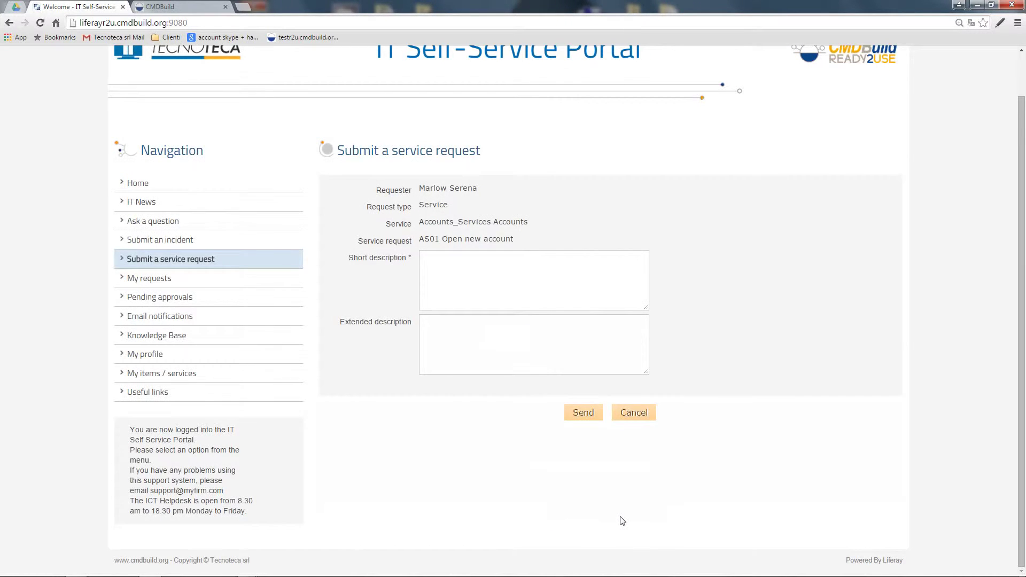
- Describe the request as 'I want an additional email account' and send it
click(495, 273)
text(I want an additional email account)
click(581, 415)
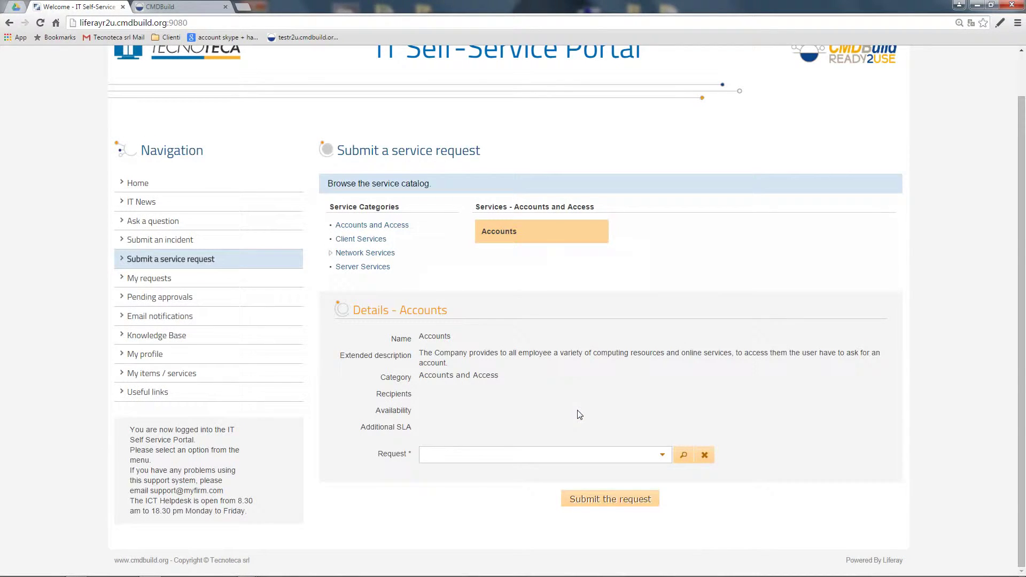
- Open My requests to see the new RF000002 request in Classification status
scroll(580, 415, up, 1)
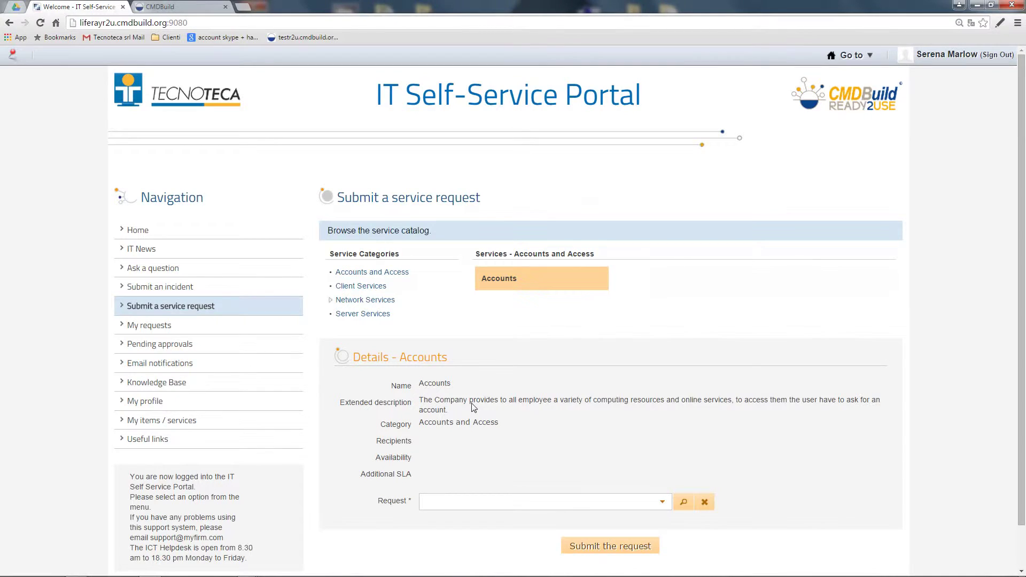
click(167, 328)
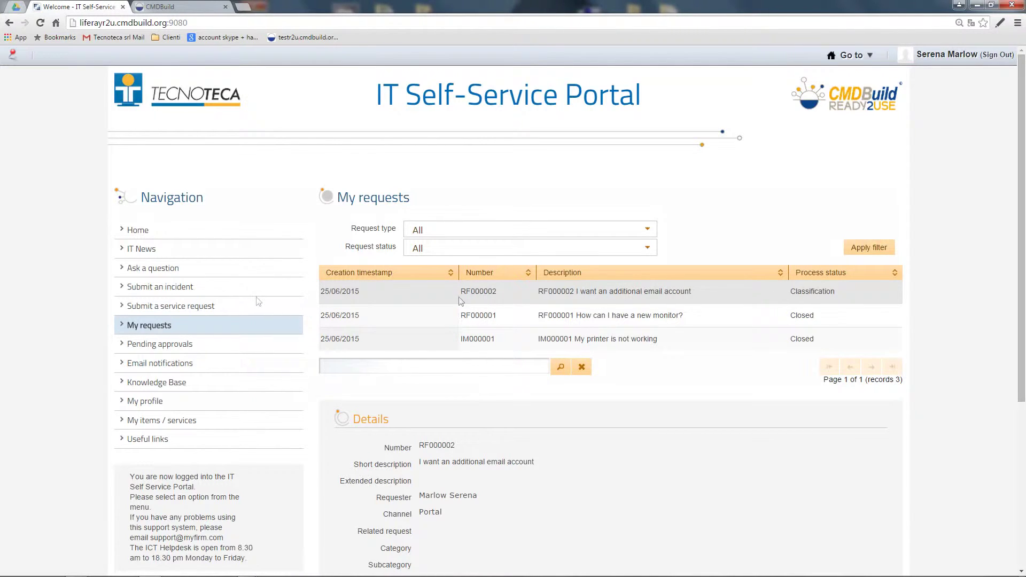
- Edit RF000002's classification with category Application and subcategory Application Outlook Express
click(129, 233)
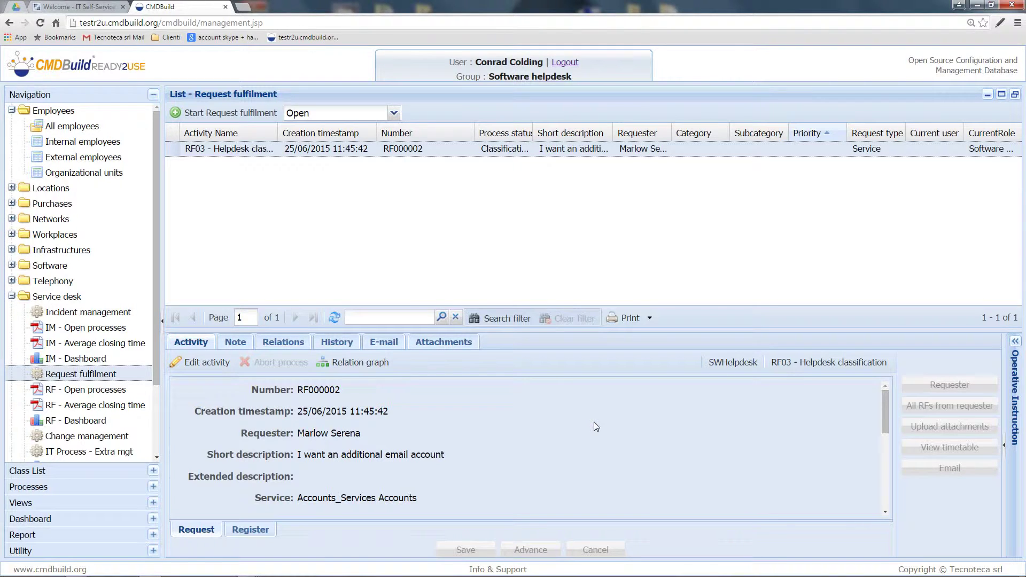
drag(609, 330, 591, 249)
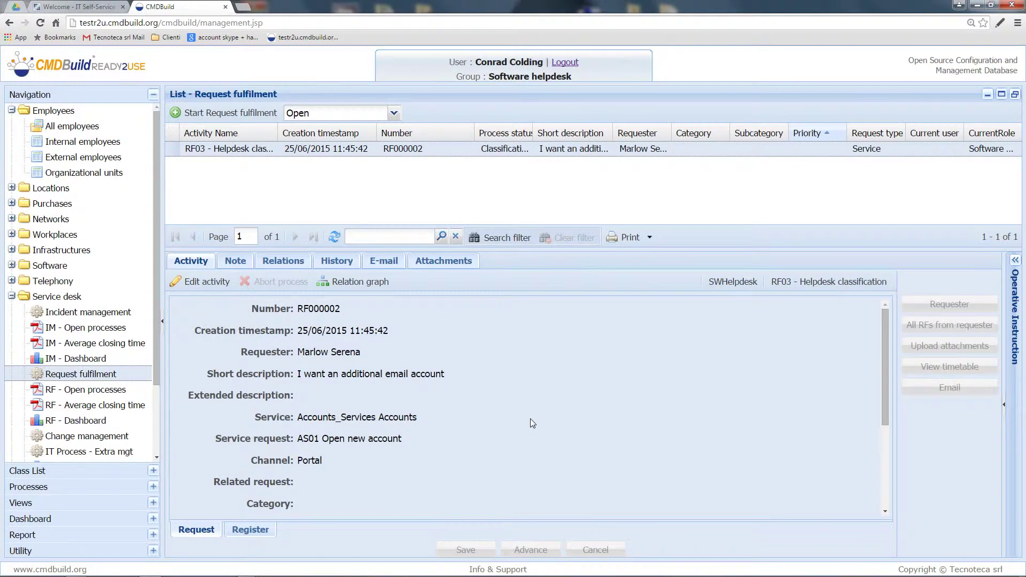
click(219, 284)
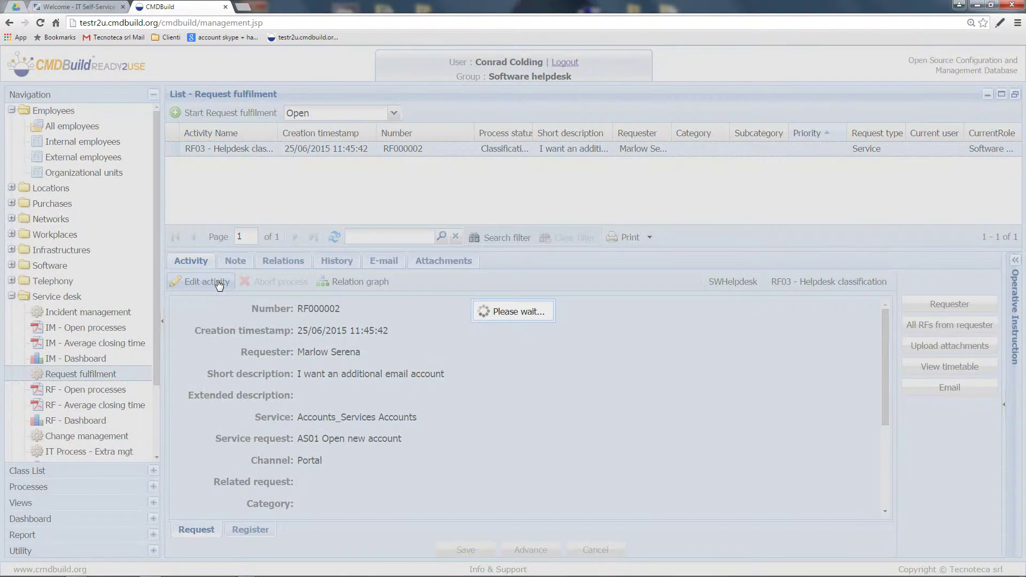
scroll(510, 401, down, 2)
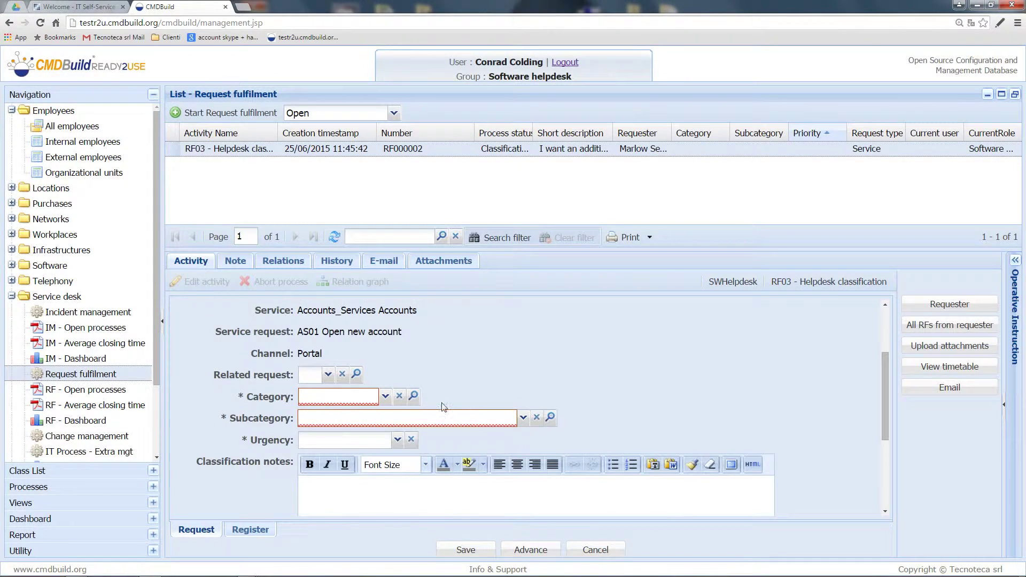
click(396, 397)
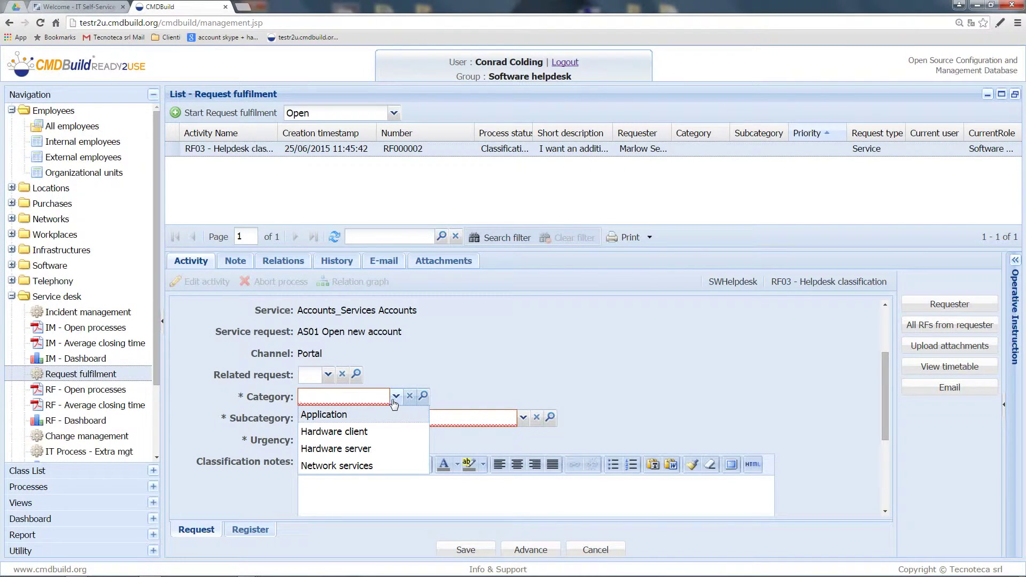
click(387, 415)
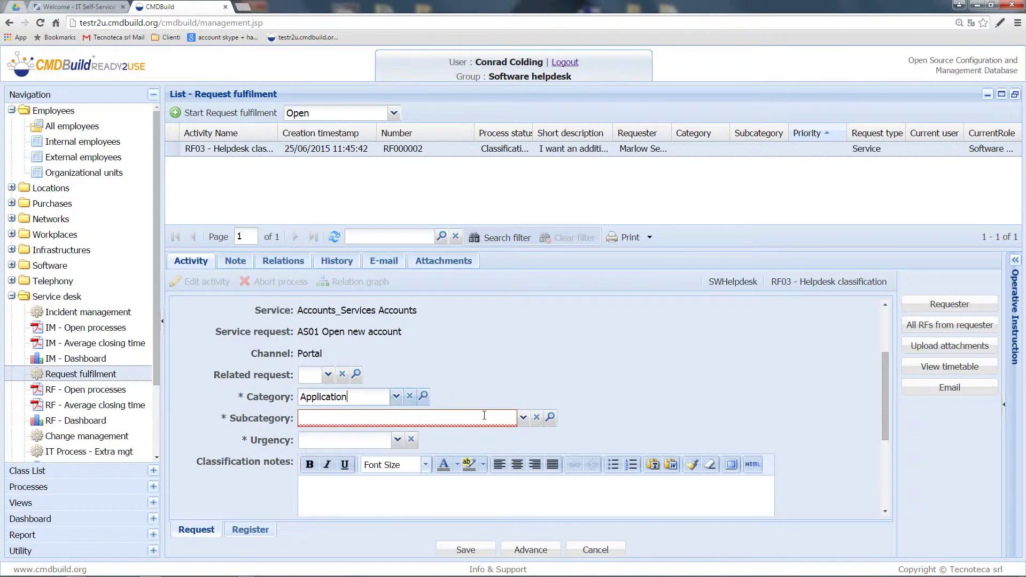
click(523, 418)
click(385, 521)
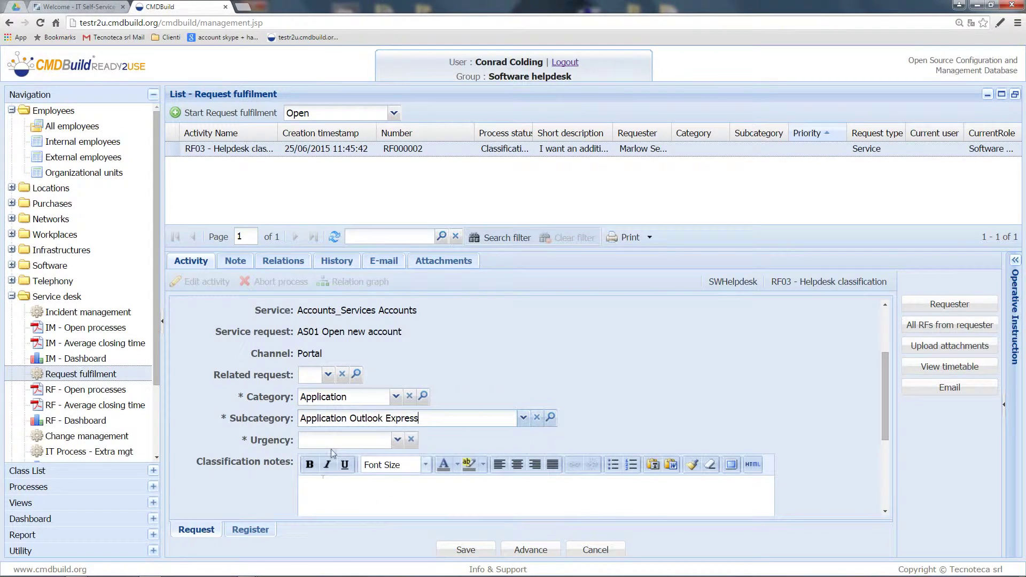
- Set Medium urgency and the Manage service request action, then advance to helpdesk assignment
click(397, 439)
click(340, 475)
scroll(341, 475, down, 3)
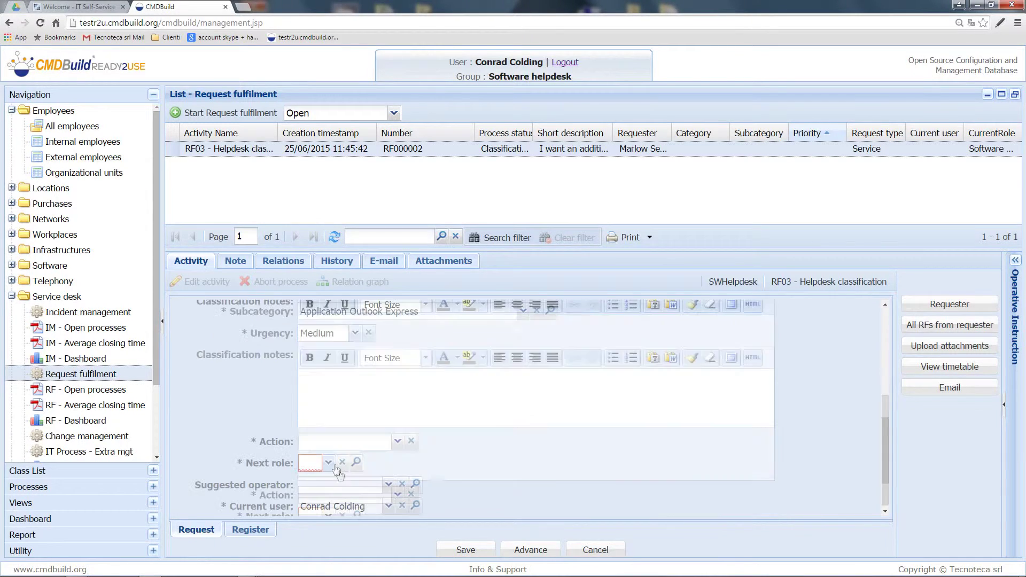
click(397, 443)
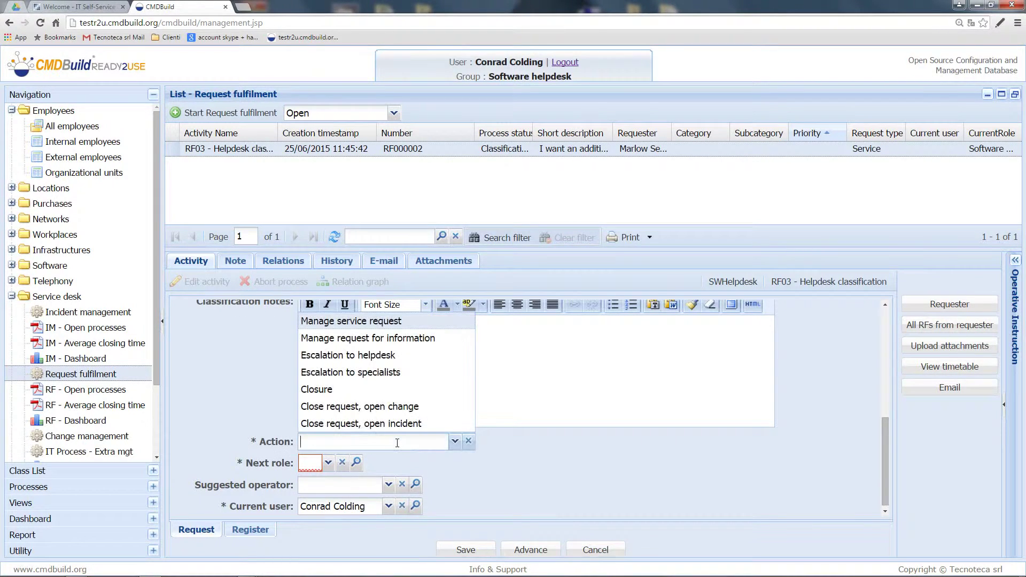
click(398, 322)
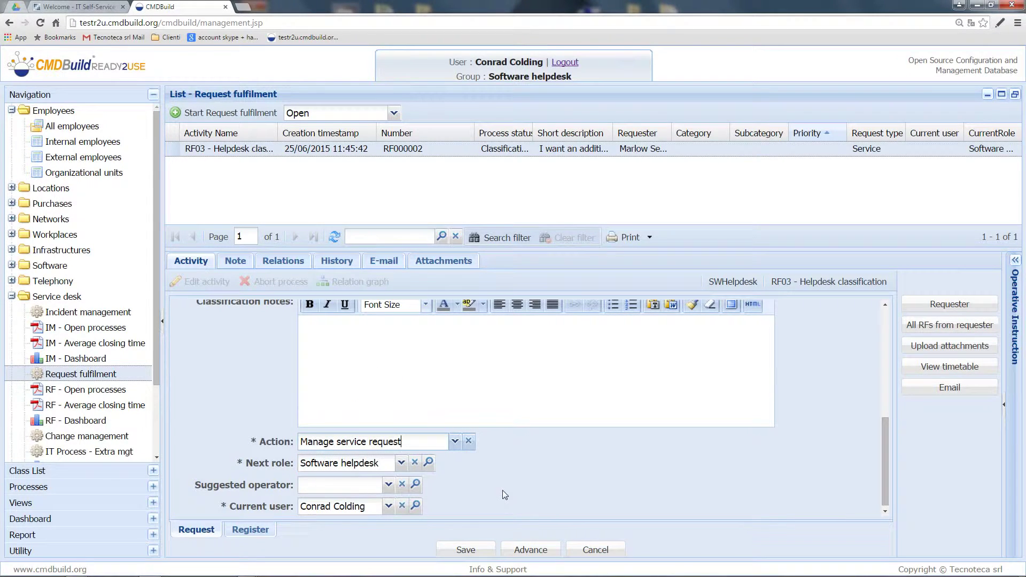
click(532, 550)
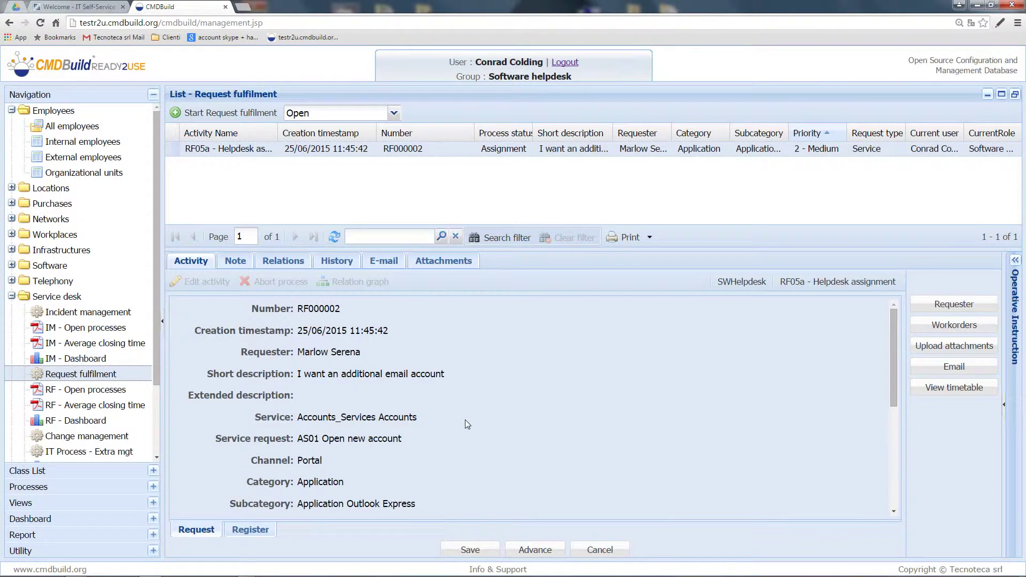
- Delete the Send credentials and Check user profile workorders from RF000002
scroll(465, 423, down, 2)
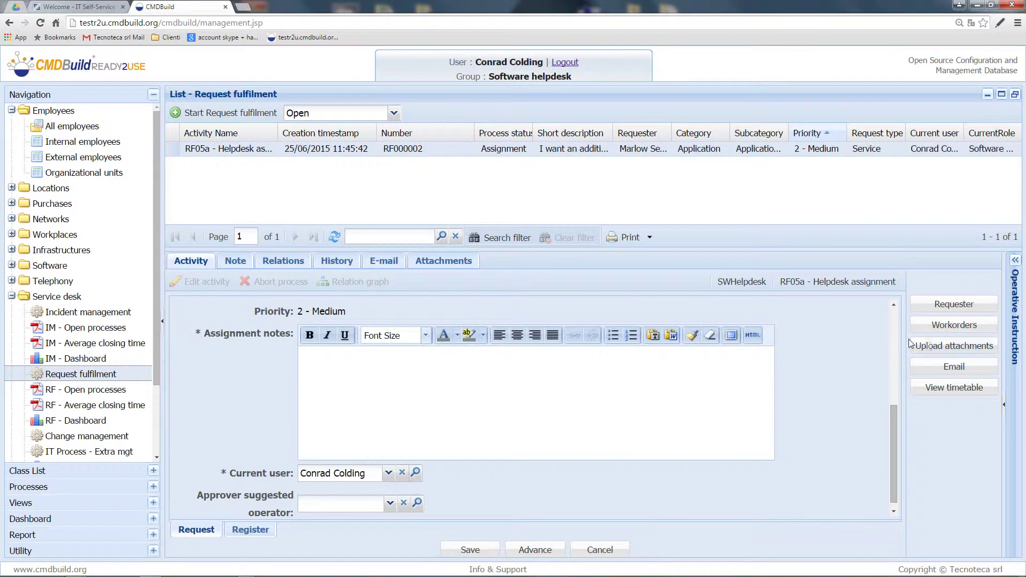
click(941, 326)
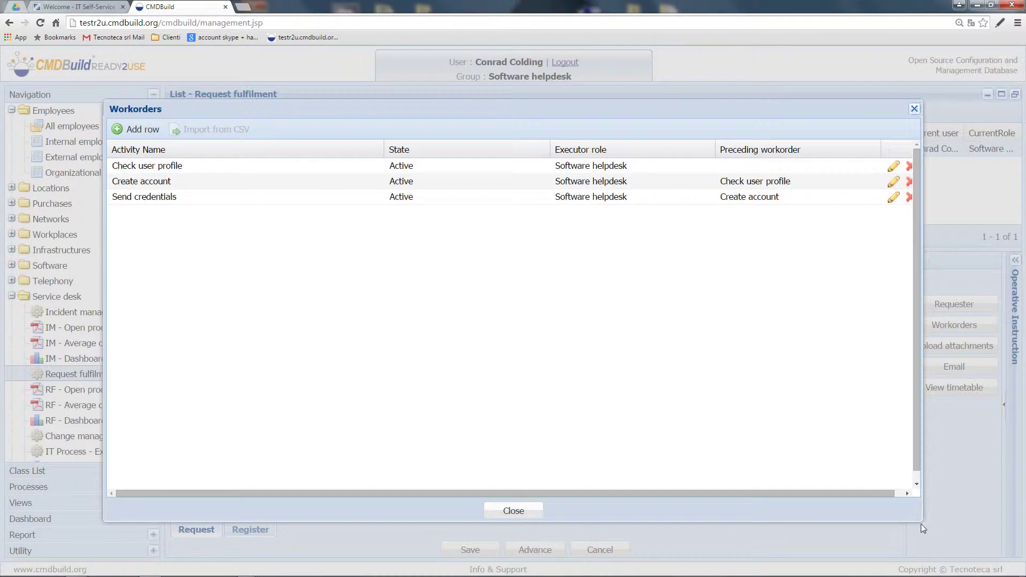
drag(921, 522, 959, 521)
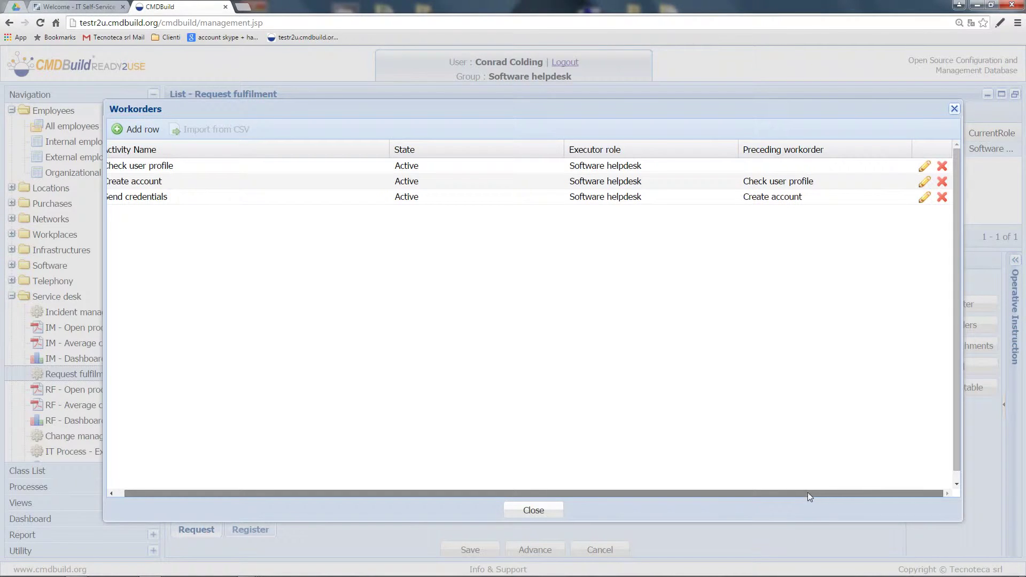
mouse_move(785, 492)
mouse_down()
mouse_move(768, 492)
mouse_move(777, 489)
mouse_up()
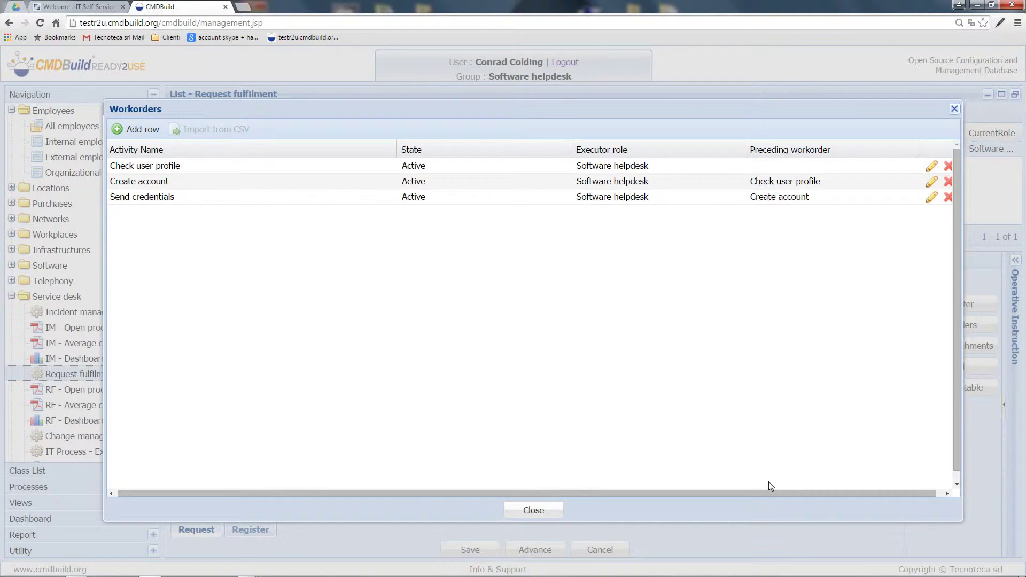
click(943, 198)
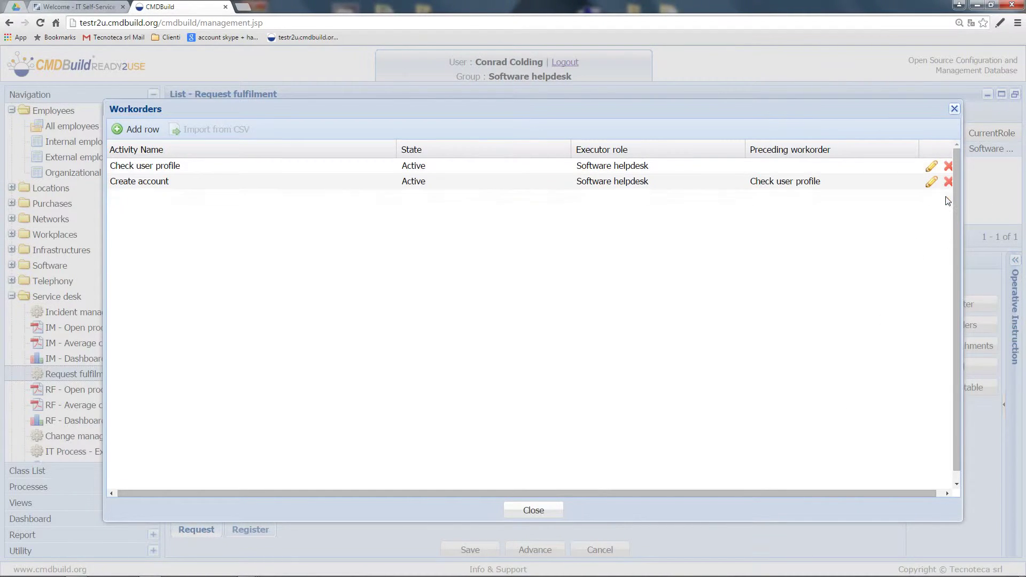
click(947, 166)
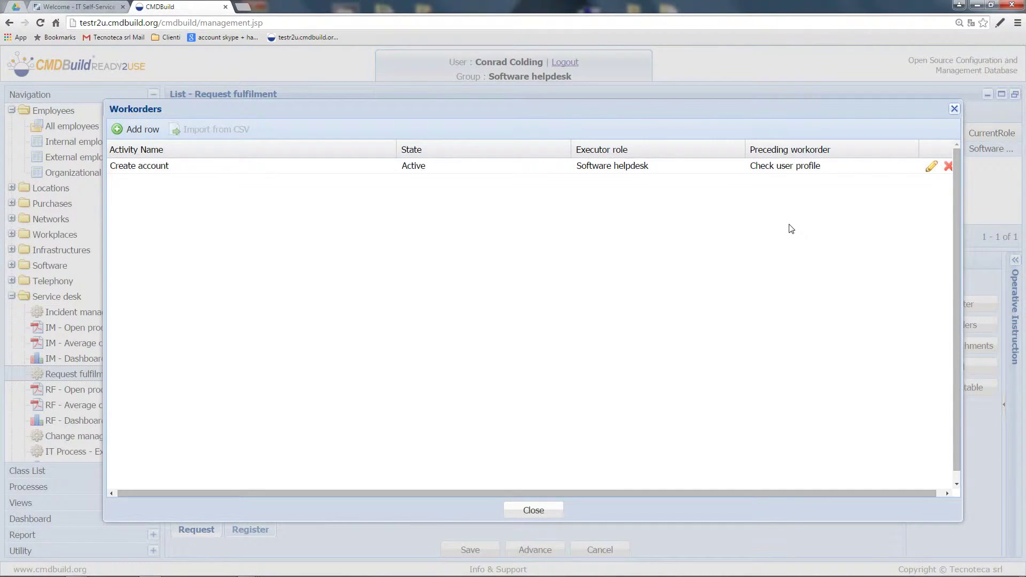
- Clear the Create account workorder's preceding workorder and close the workorders window
click(796, 168)
key(ctrl+a)
key(BackSpace)
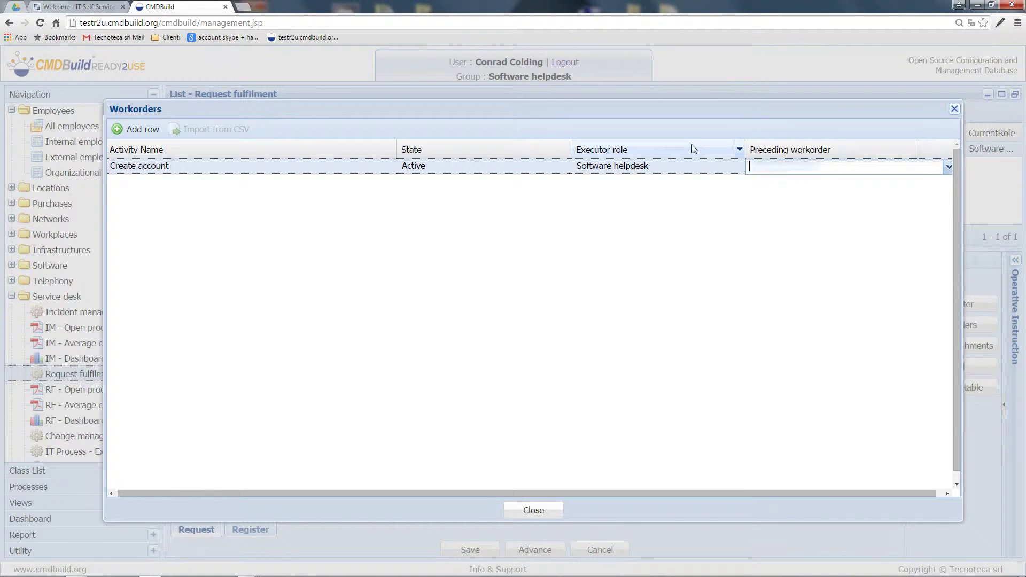
click(668, 271)
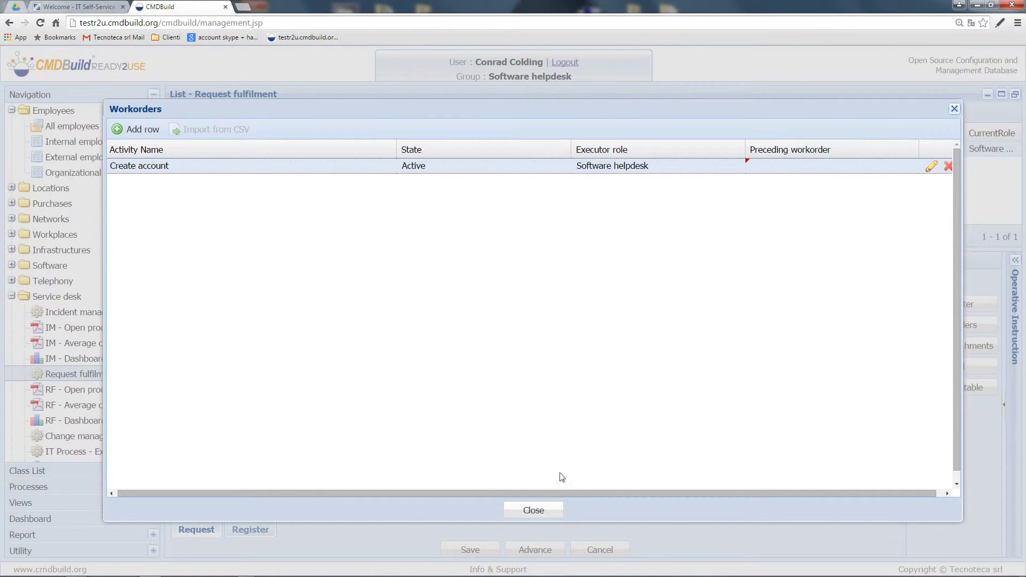
click(537, 512)
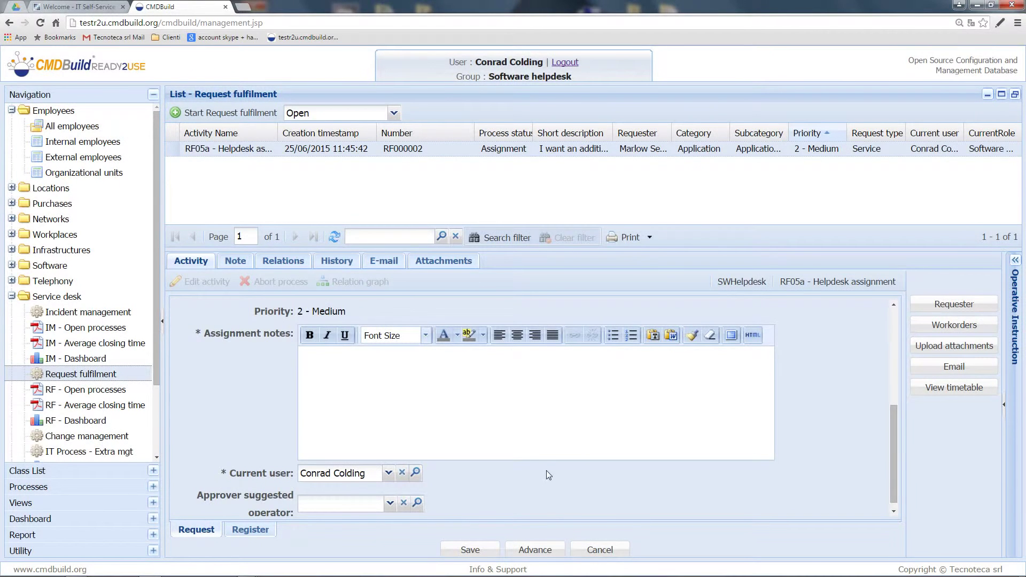
- Enter the assignment note 'Assignment done' and advance RF000002 to Approval
scroll(549, 470, down, 1)
scroll(477, 417, up, 1)
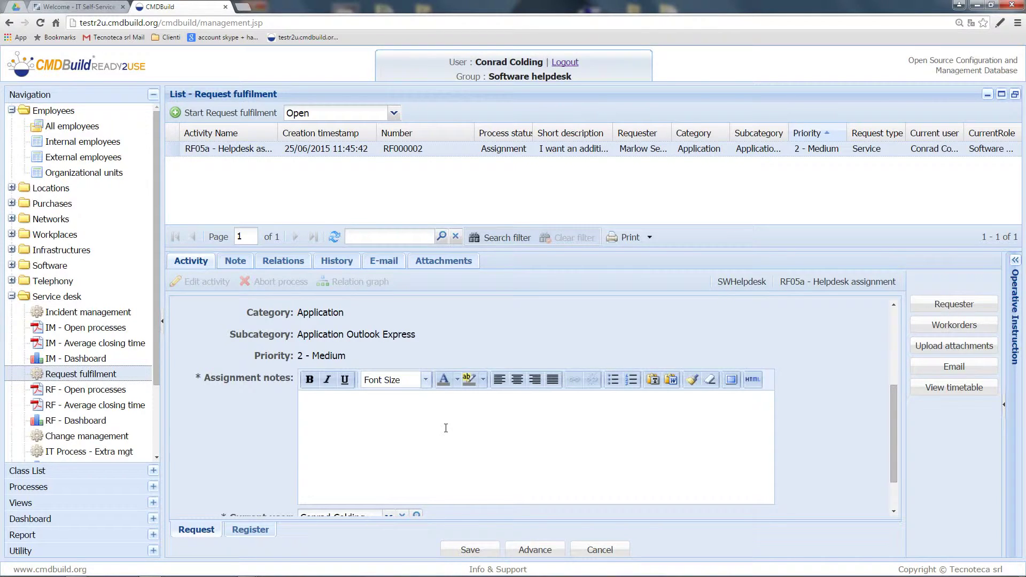
text(Assignment done)
scroll(446, 428, down, 2)
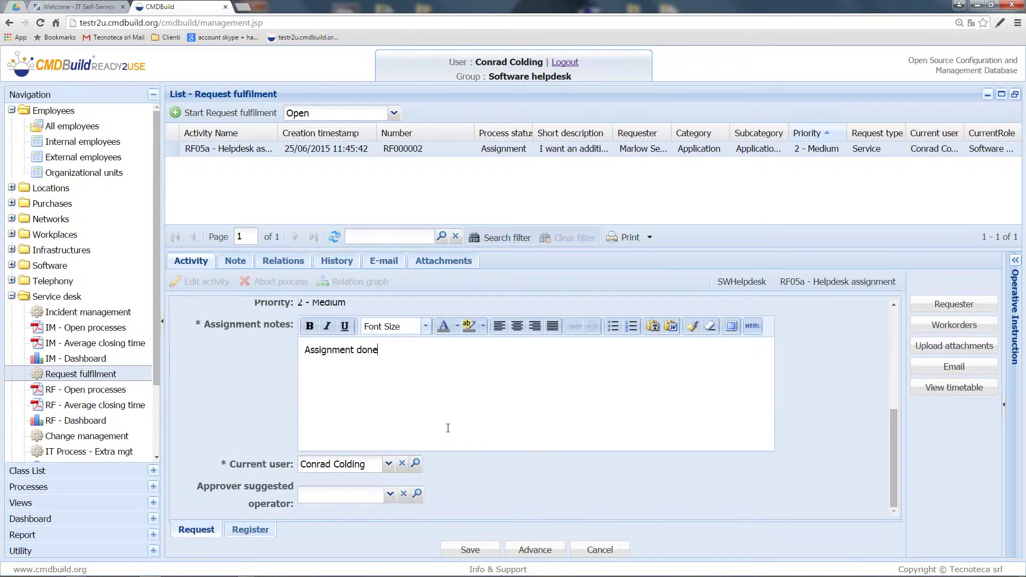
click(547, 554)
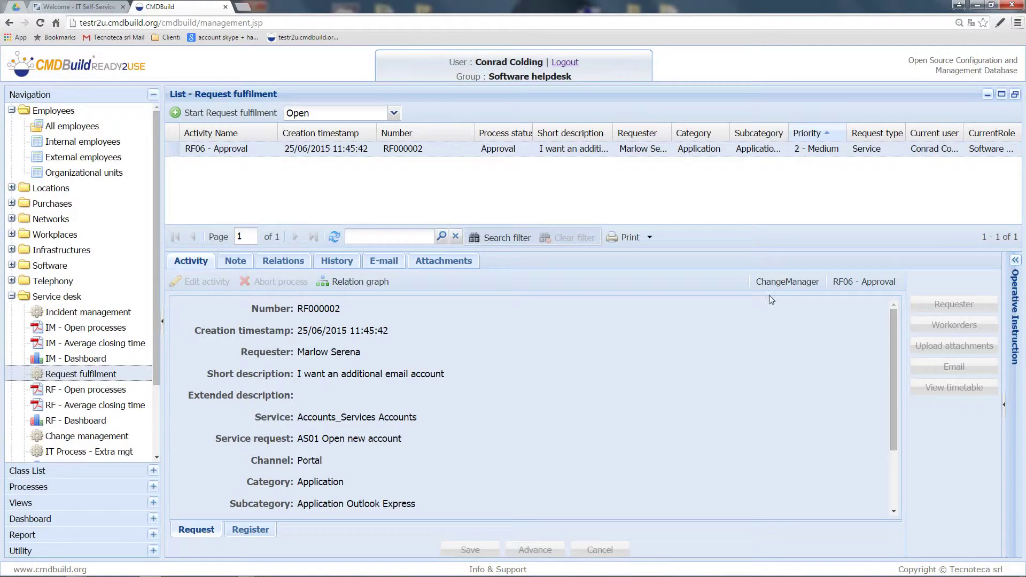
- View the ReqFulfil.png workflow diagram in Google Drive, then log out of CMDBuild
click(16, 8)
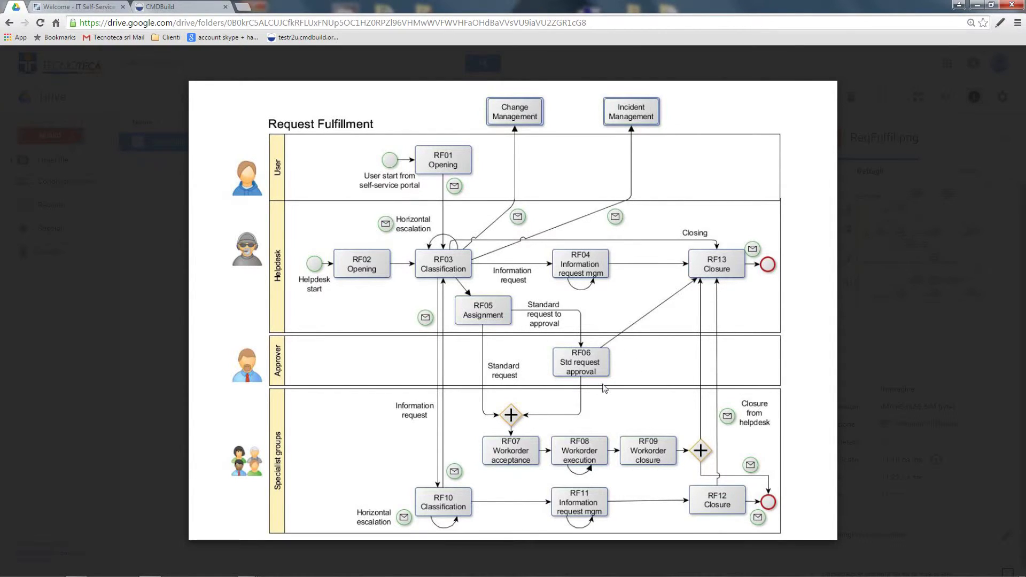
click(186, 7)
click(561, 64)
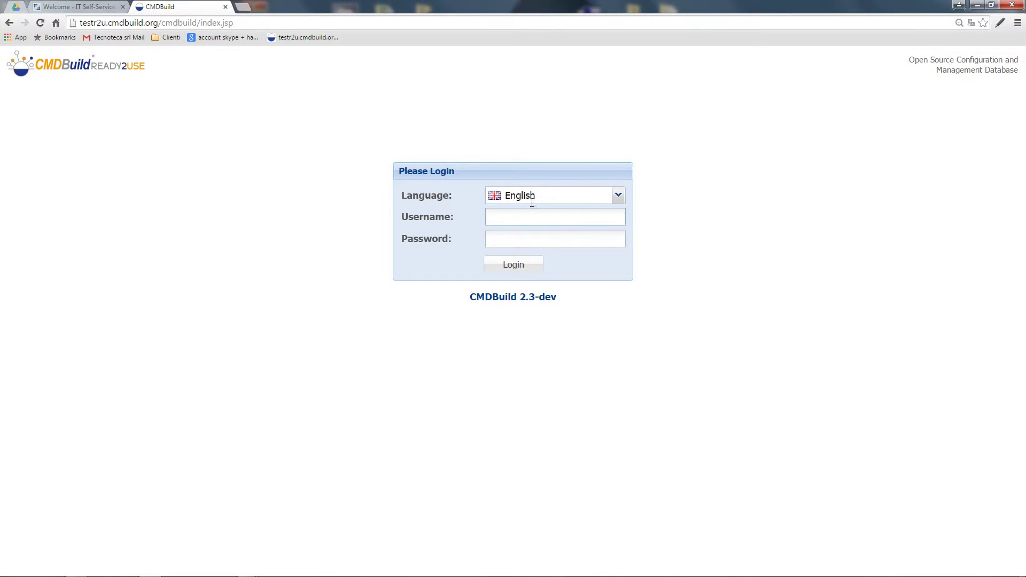
- Log in as the change manager and edit RF000002's approval activity under Request fulfilment
text(m.brooke)
text(•••••)
key(Return)
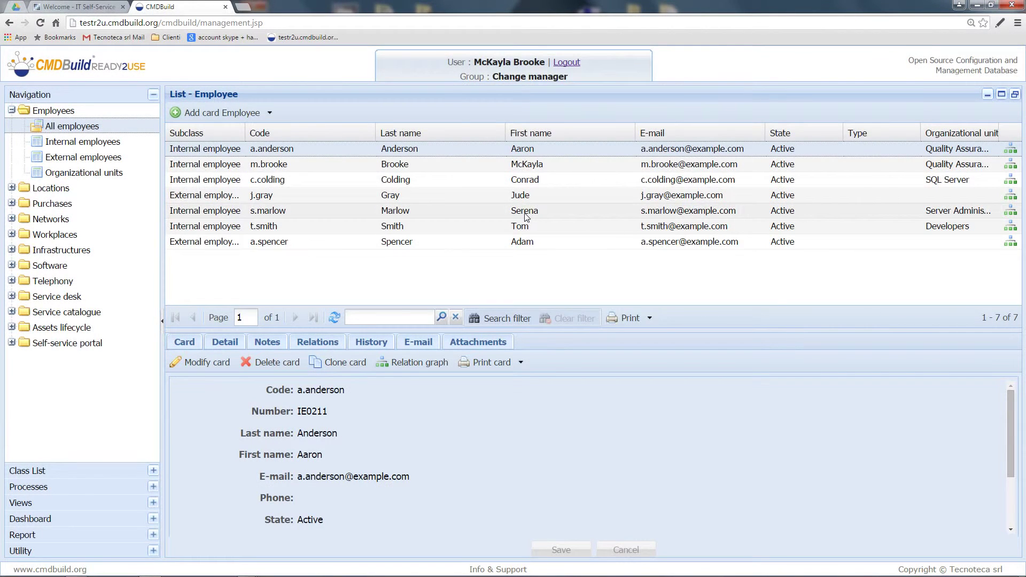
click(11, 296)
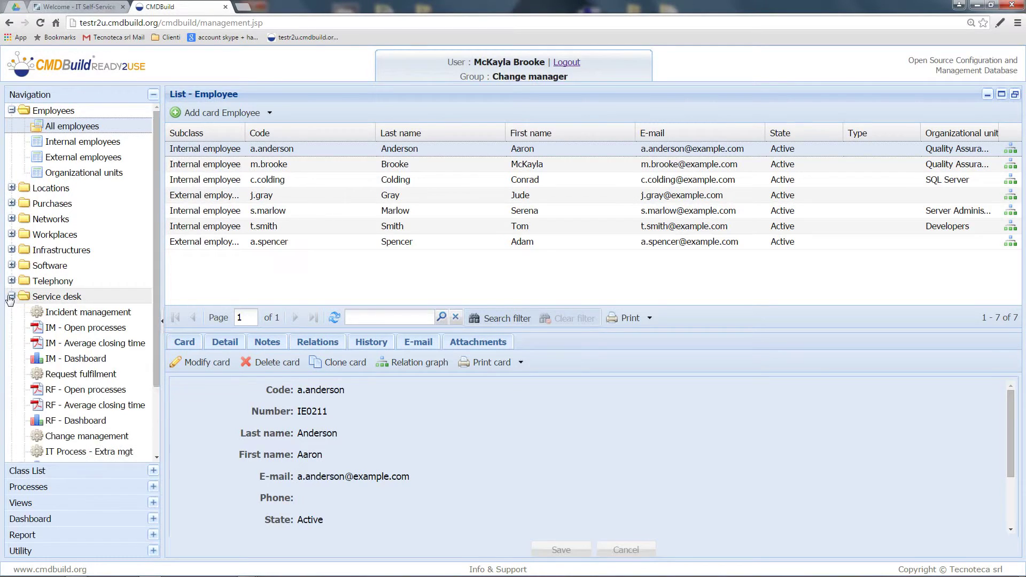
click(79, 374)
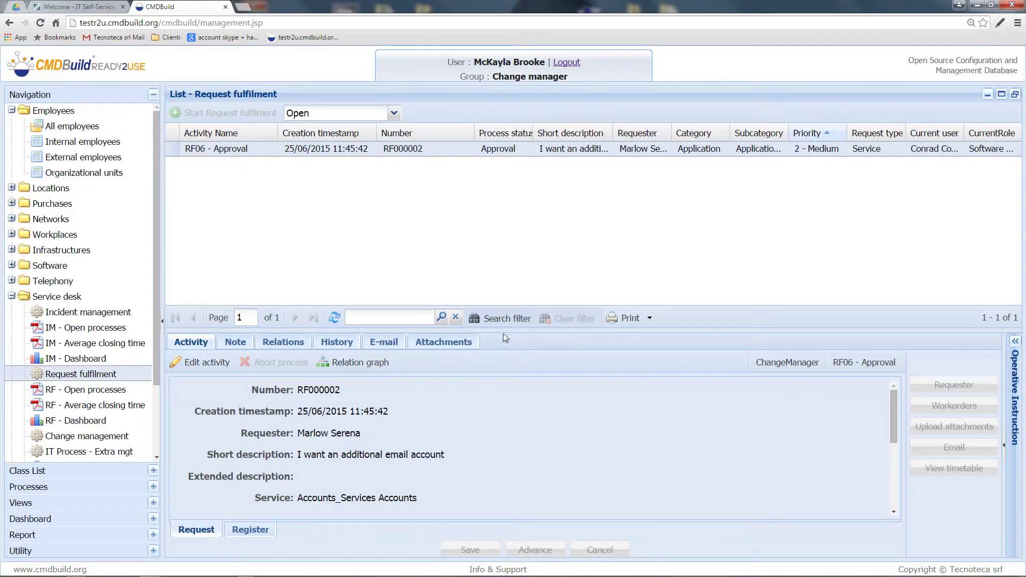
drag(503, 330, 503, 249)
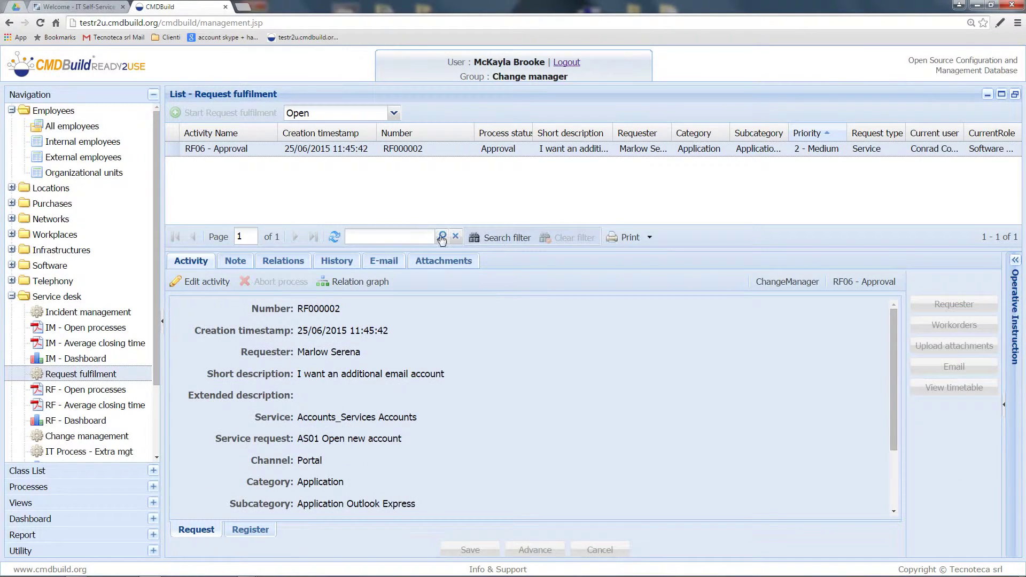
click(197, 282)
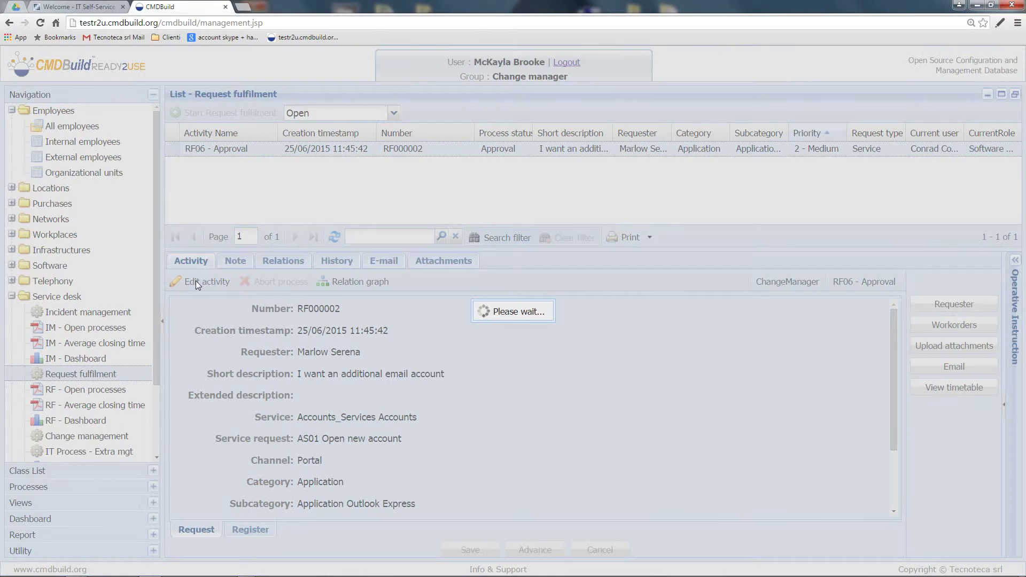
- Review RF000002's workorders, history register and requester details
click(939, 327)
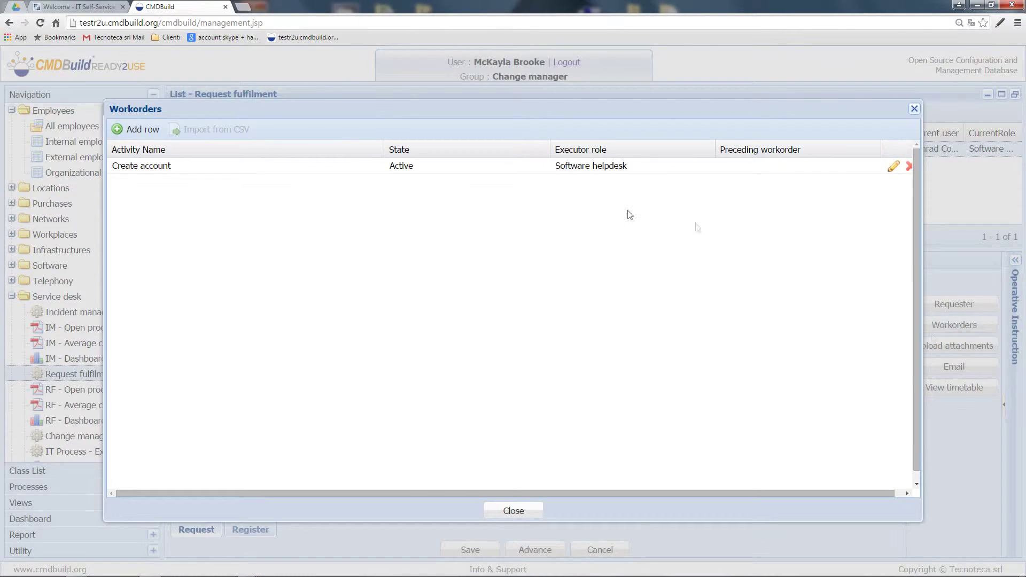
click(513, 511)
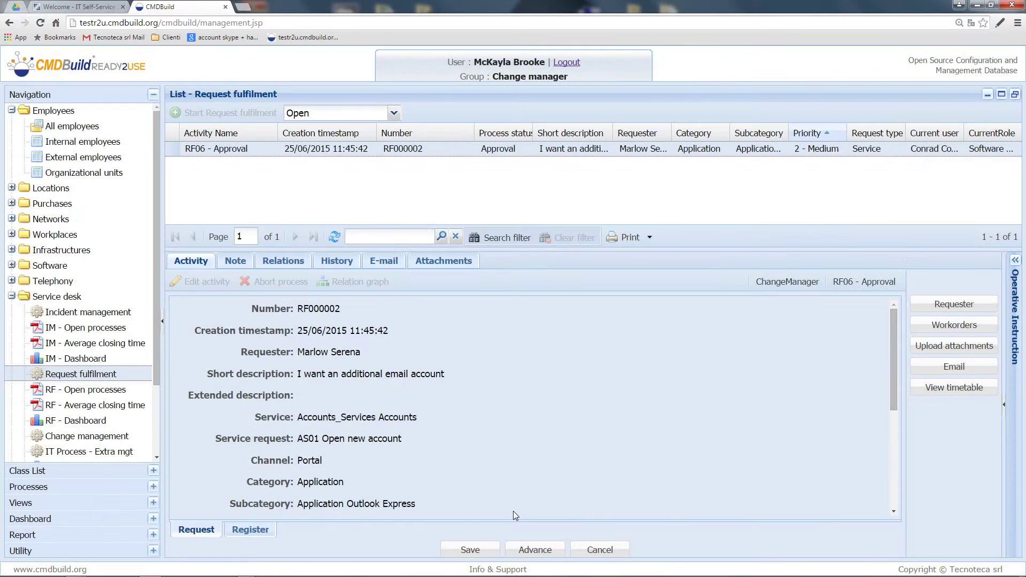
click(247, 529)
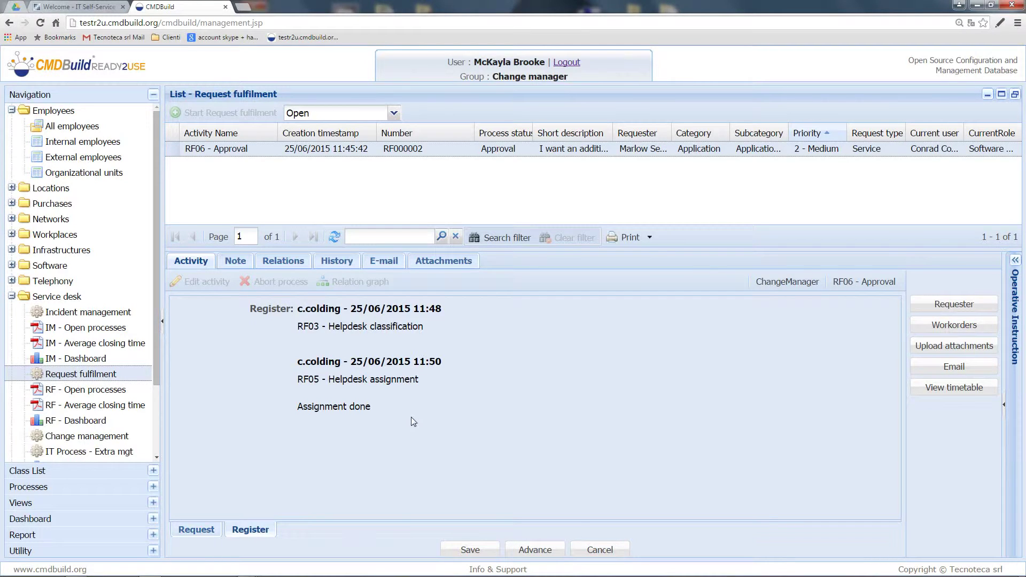
click(206, 528)
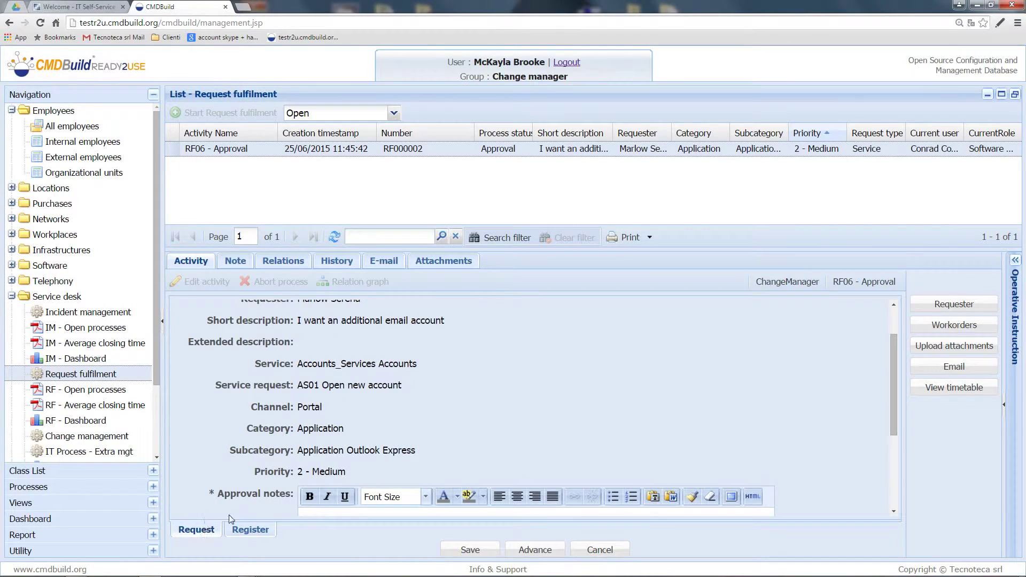
click(917, 304)
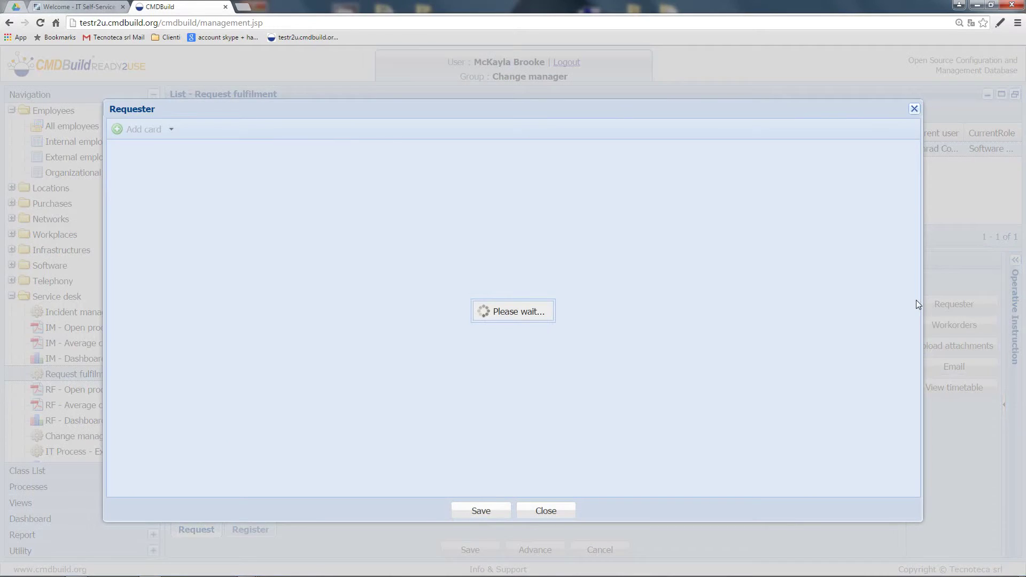
click(551, 510)
- Approve RF000002 with the note 'ok' and advance it to Execution
scroll(541, 481, down, 5)
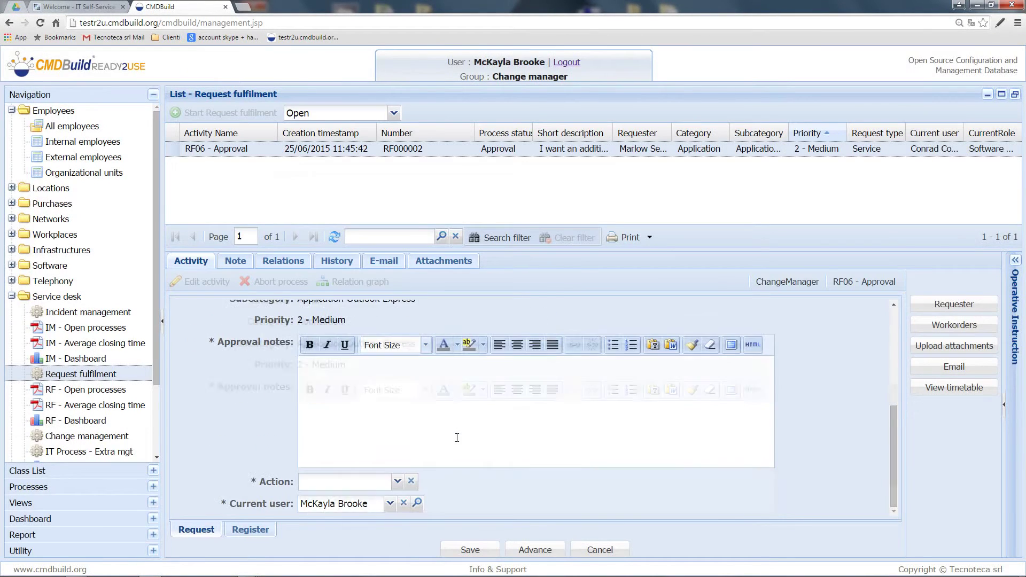
click(397, 481)
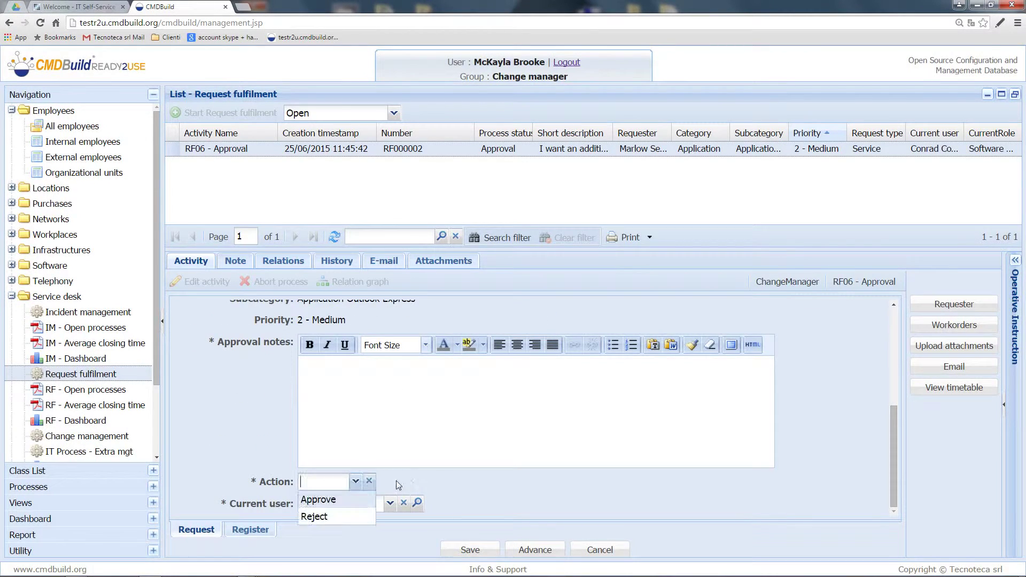
click(360, 500)
click(383, 417)
text(ok)
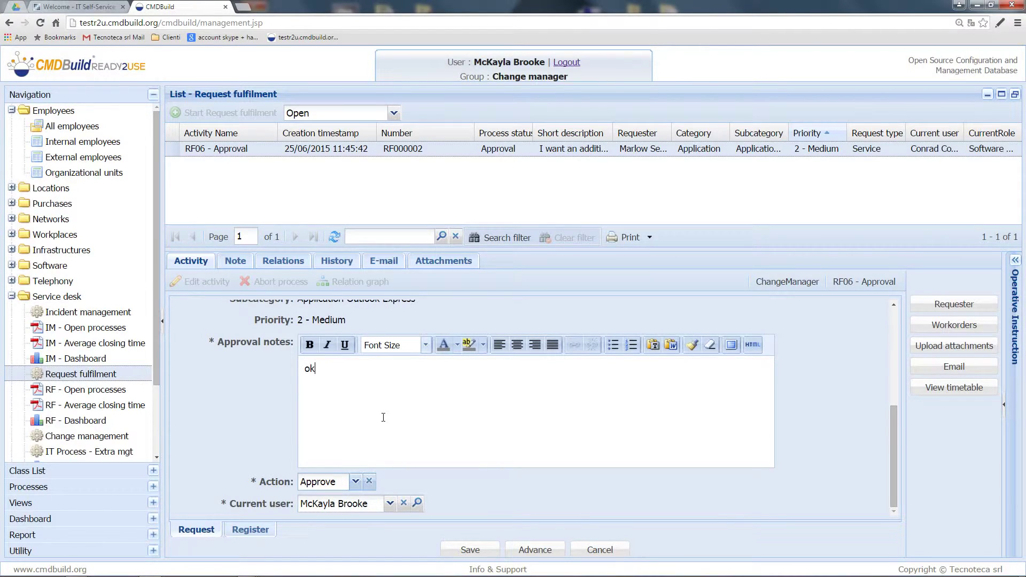
click(534, 551)
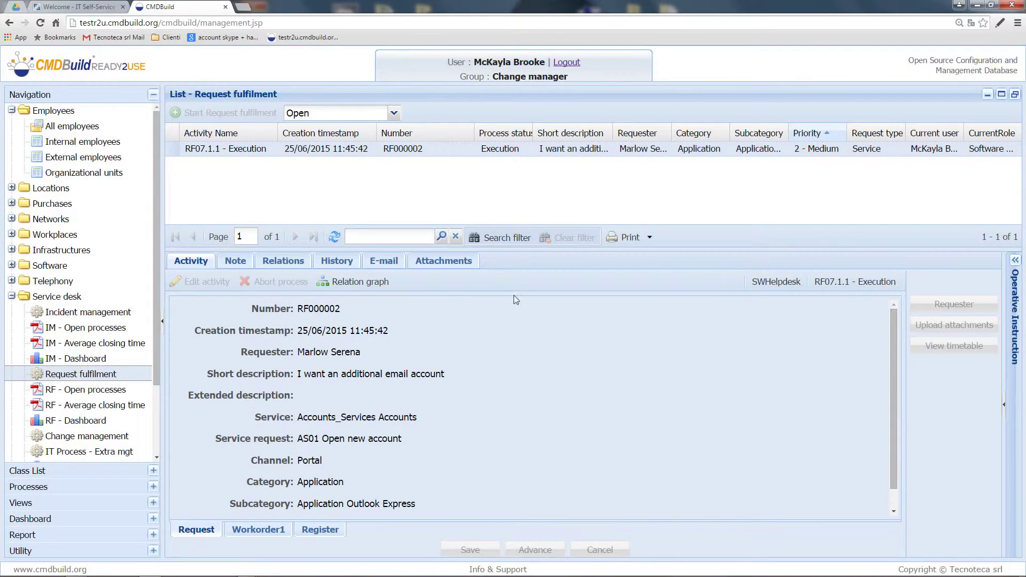
- Log out and sign back in as the helpdesk user under the Software helpdesk group
click(568, 62)
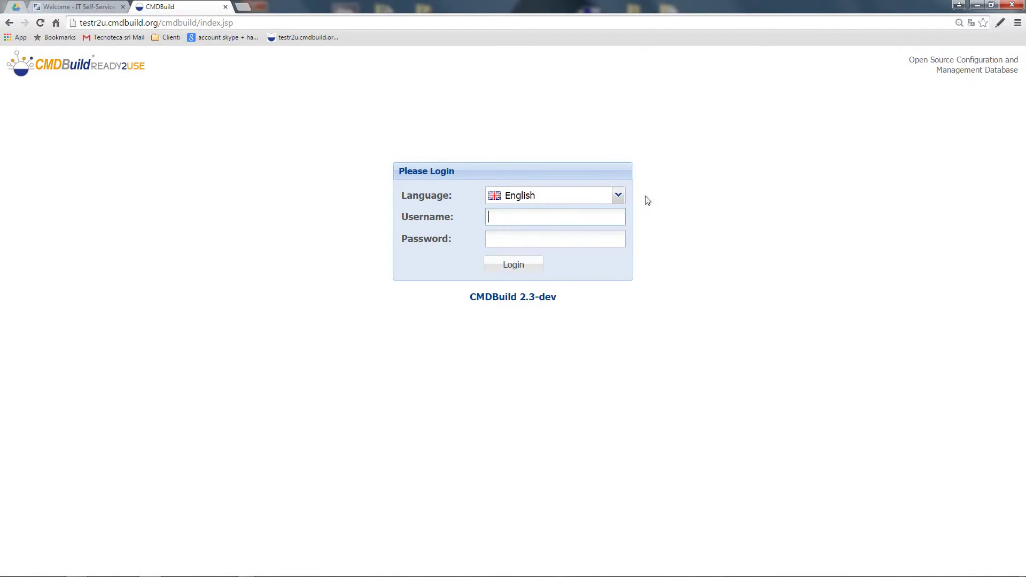
text(c.colding)
text(•••••)
key(Return)
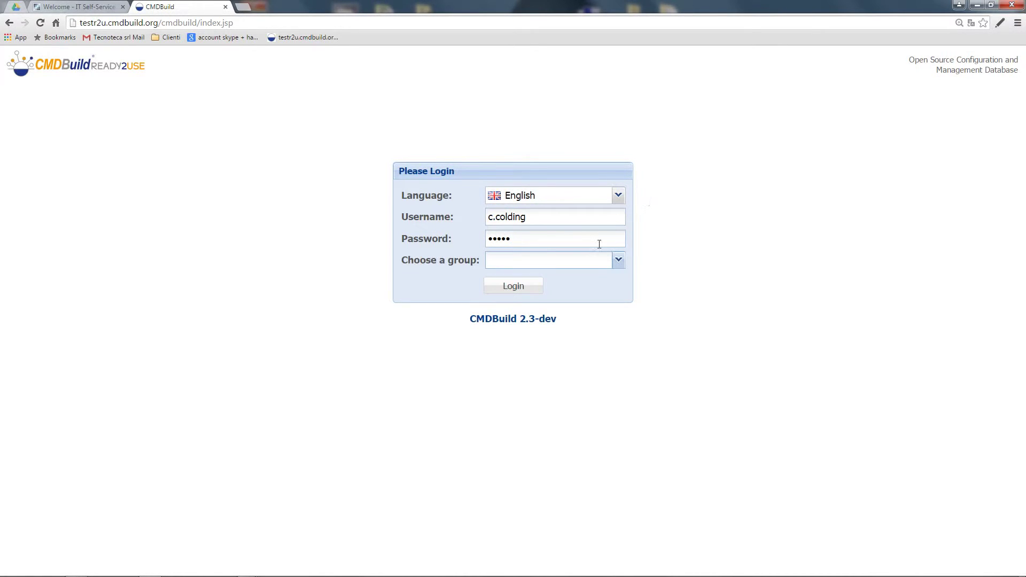
click(618, 260)
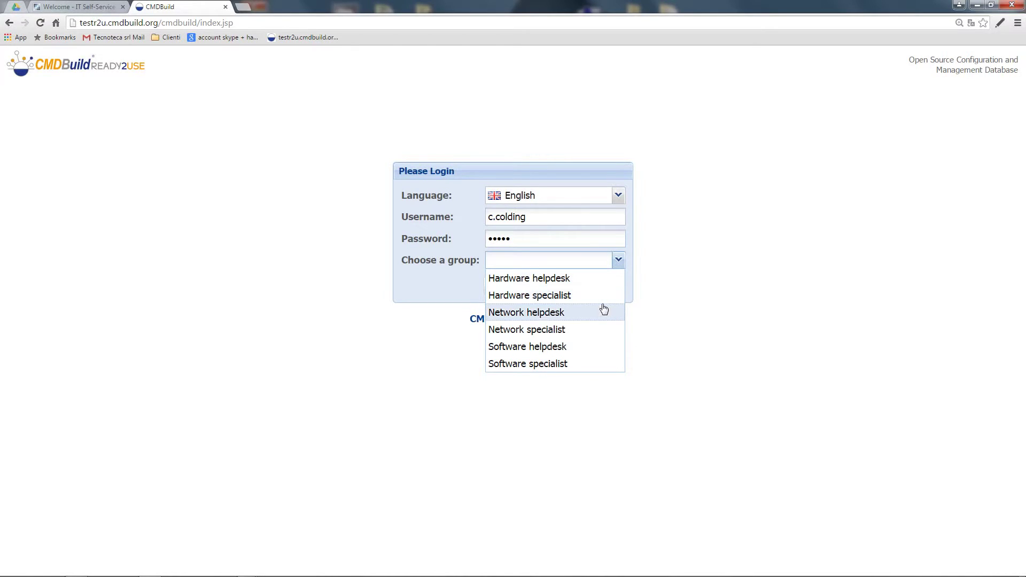
click(597, 355)
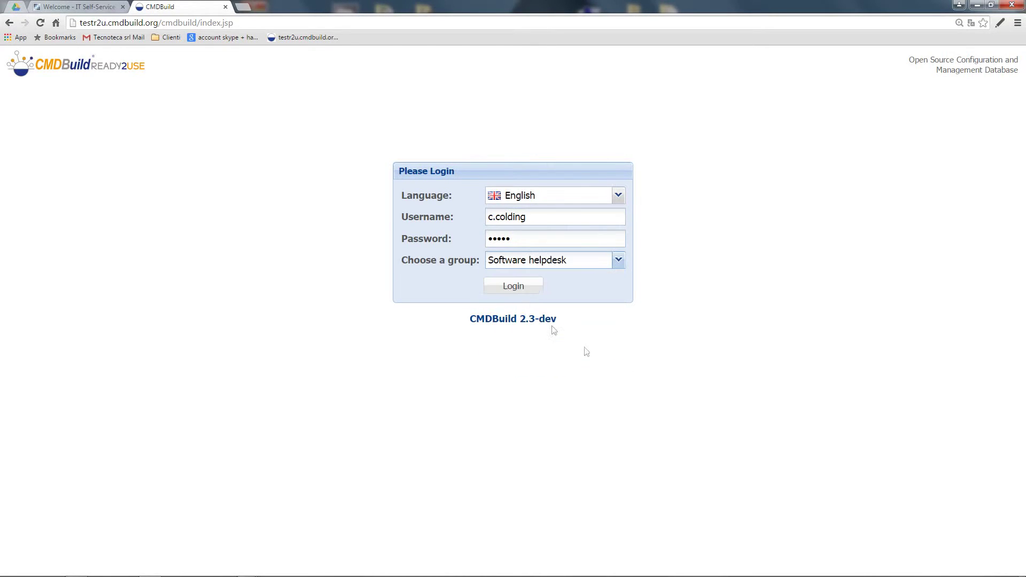
click(523, 288)
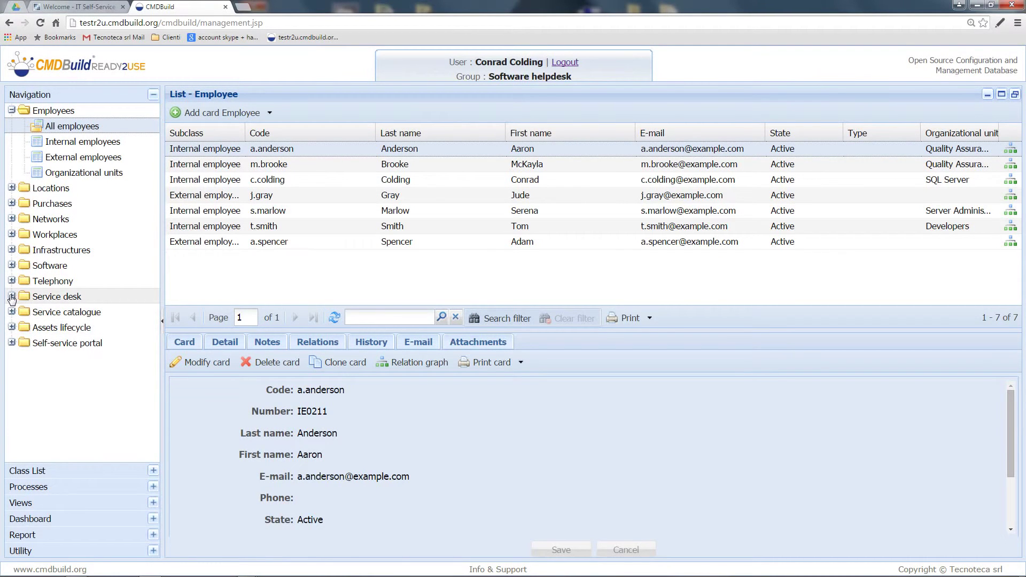
- Edit RF000002's execution activity from Service desk > Request fulfilment and show Workorder1
click(11, 297)
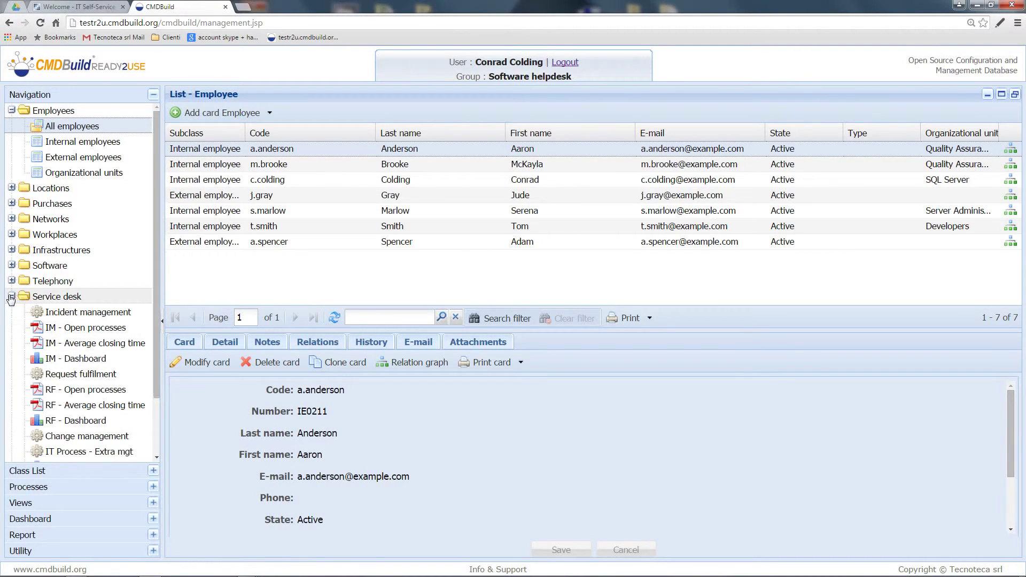
click(71, 376)
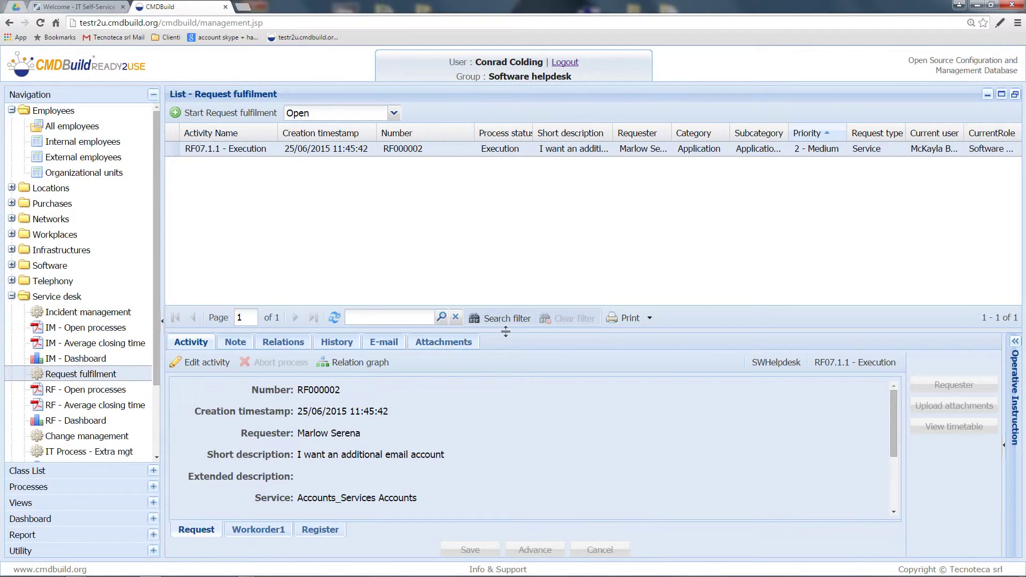
drag(506, 332, 502, 266)
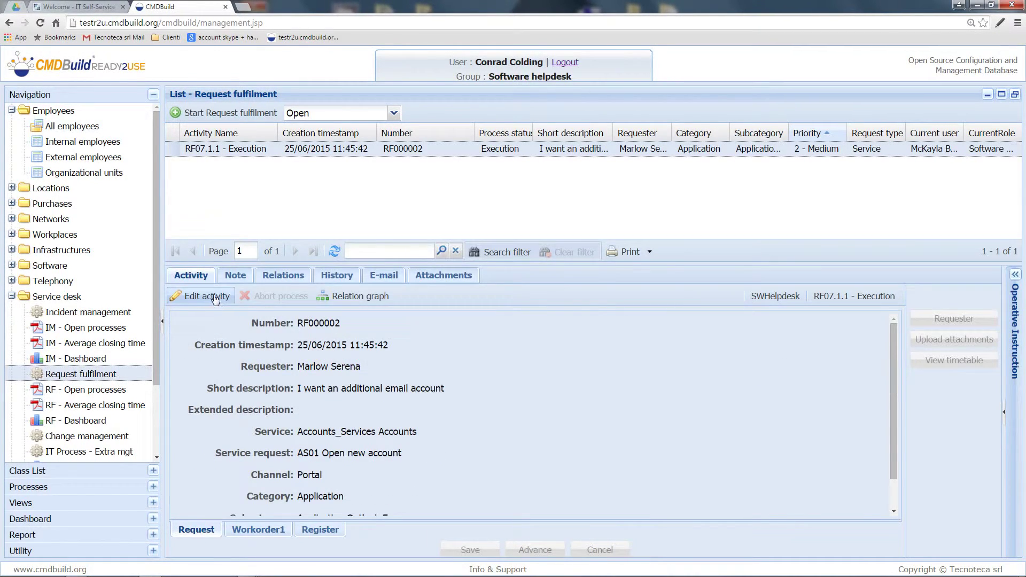
click(211, 296)
scroll(601, 409, down, 1)
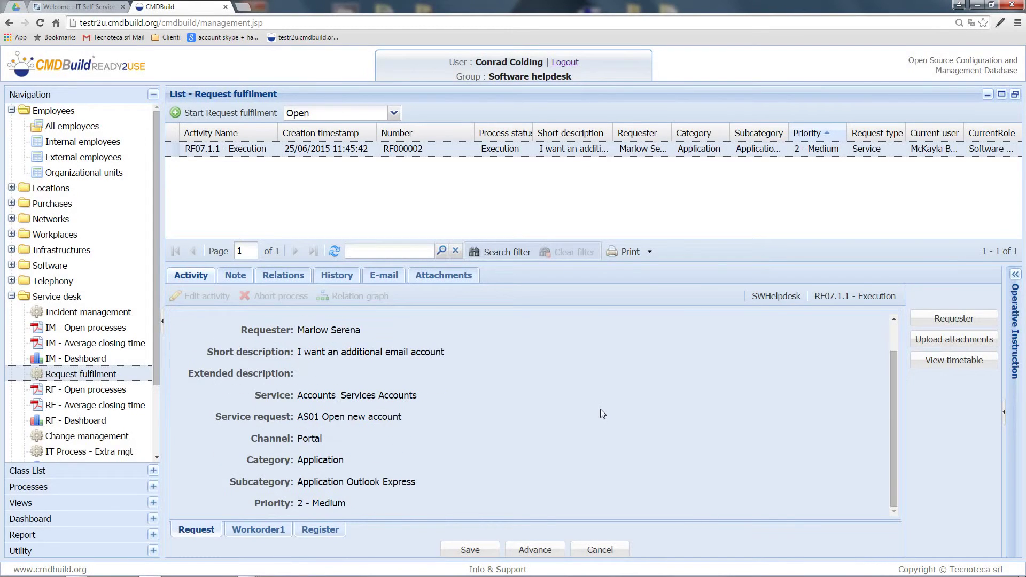
click(267, 533)
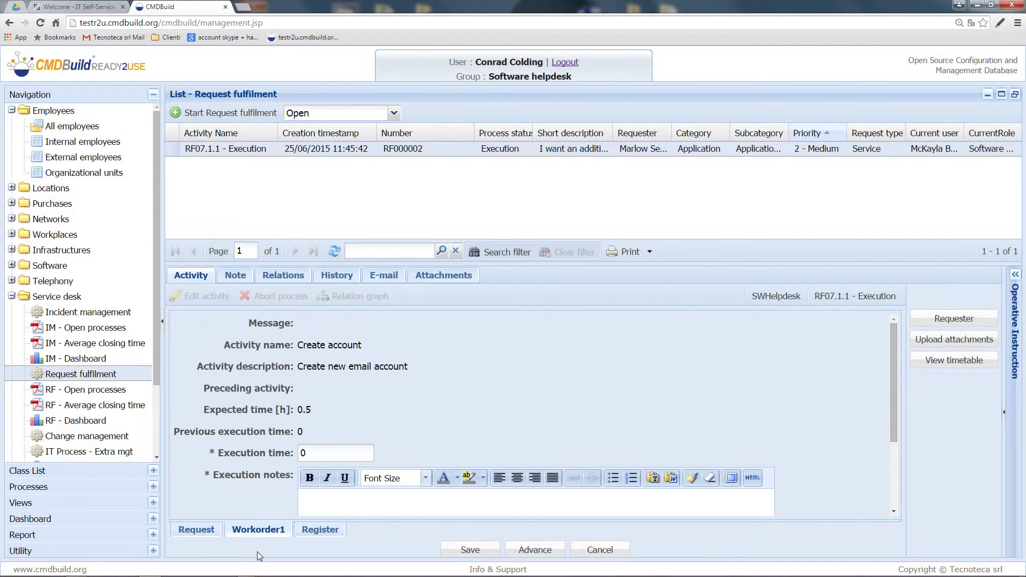
- Record an execution time of 0.5 and the execution note 'Ok'
scroll(434, 406, down, 2)
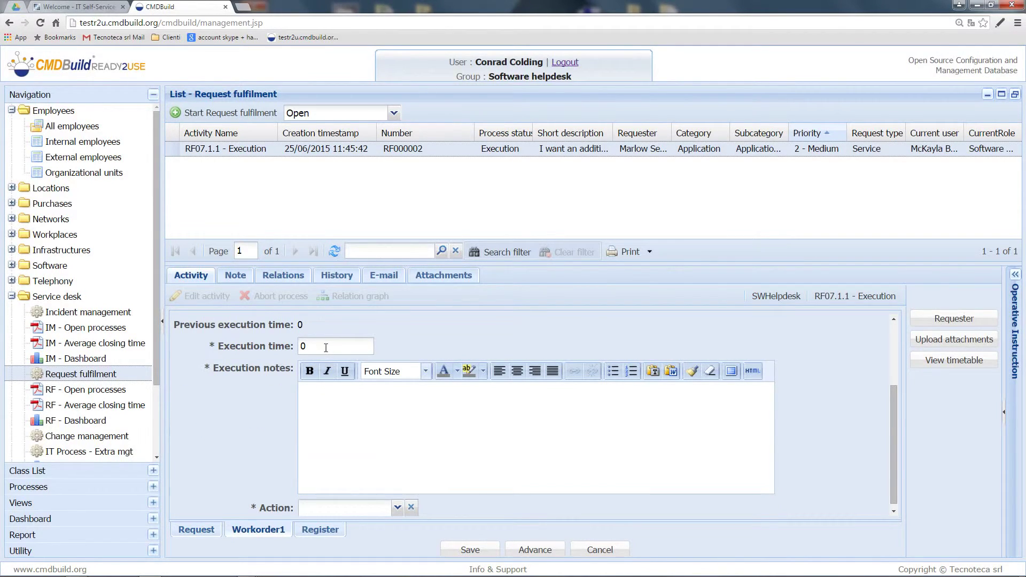
scroll(326, 348, up, 2)
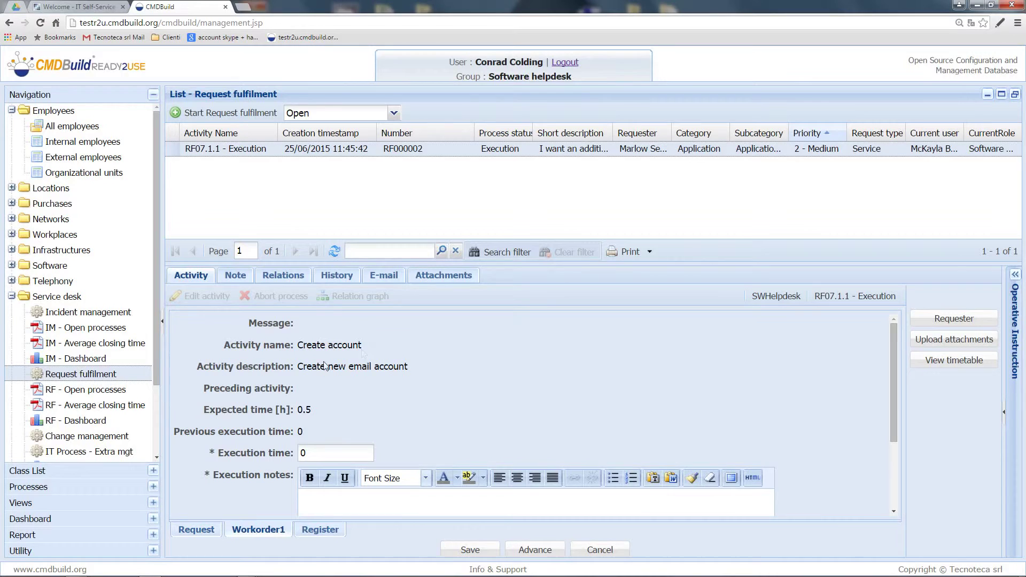
scroll(392, 379, down, 1)
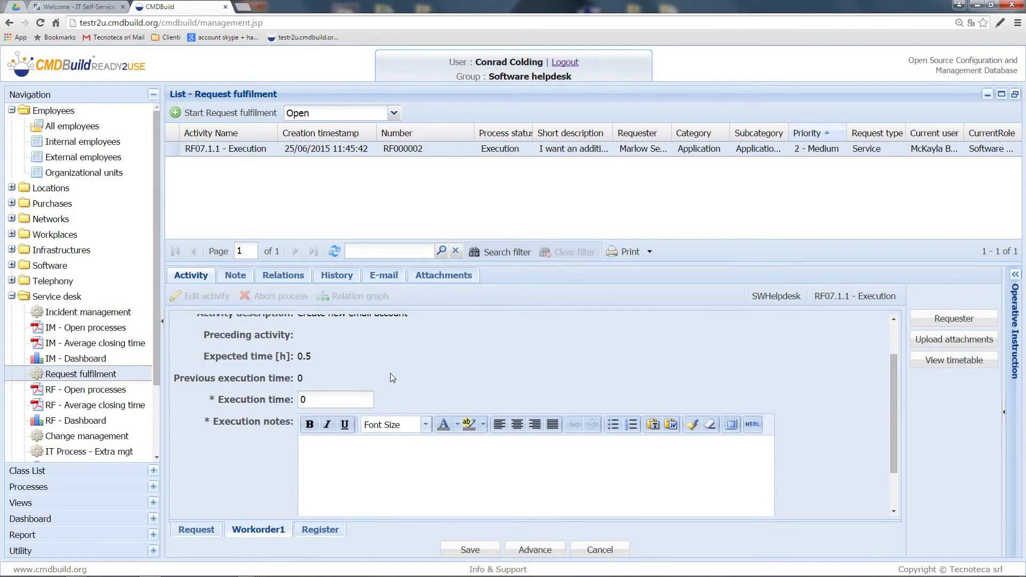
click(353, 405)
text(.5)
scroll(353, 481, down, 1)
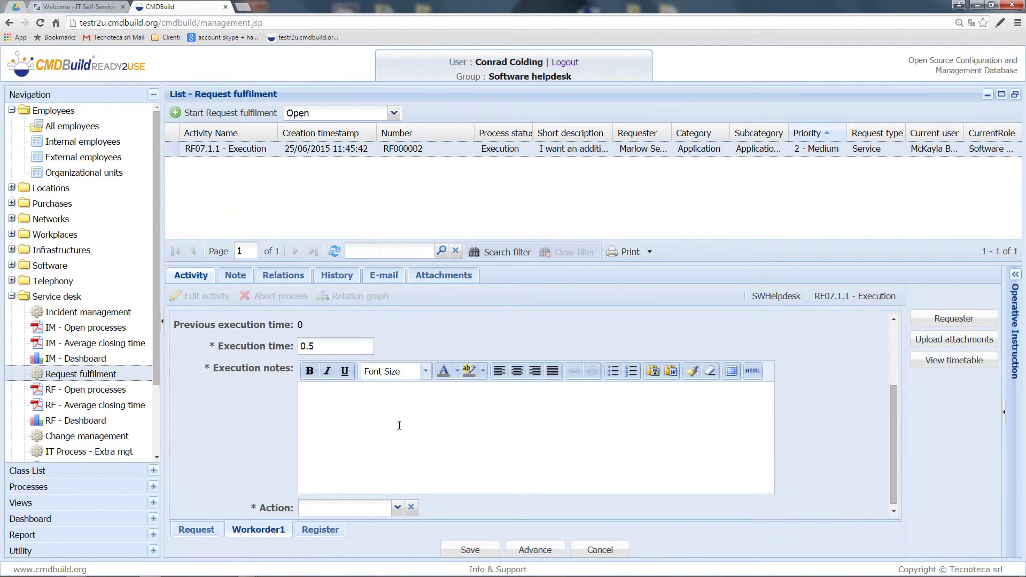
text(Ok)
scroll(399, 426, down, 1)
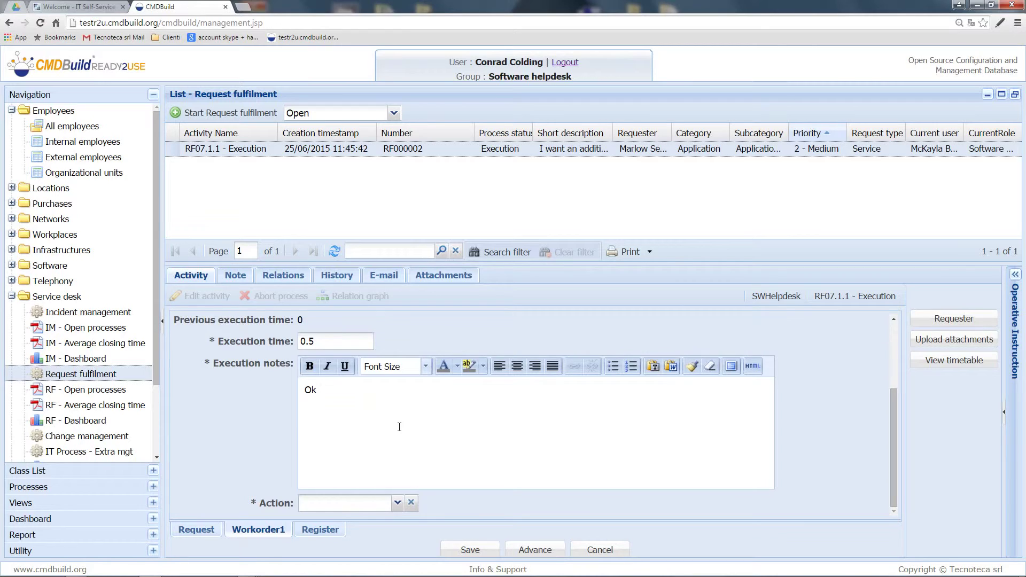
- Choose the Closure action and advance RF000002 to the RF07.1.3 Closure activity
click(397, 503)
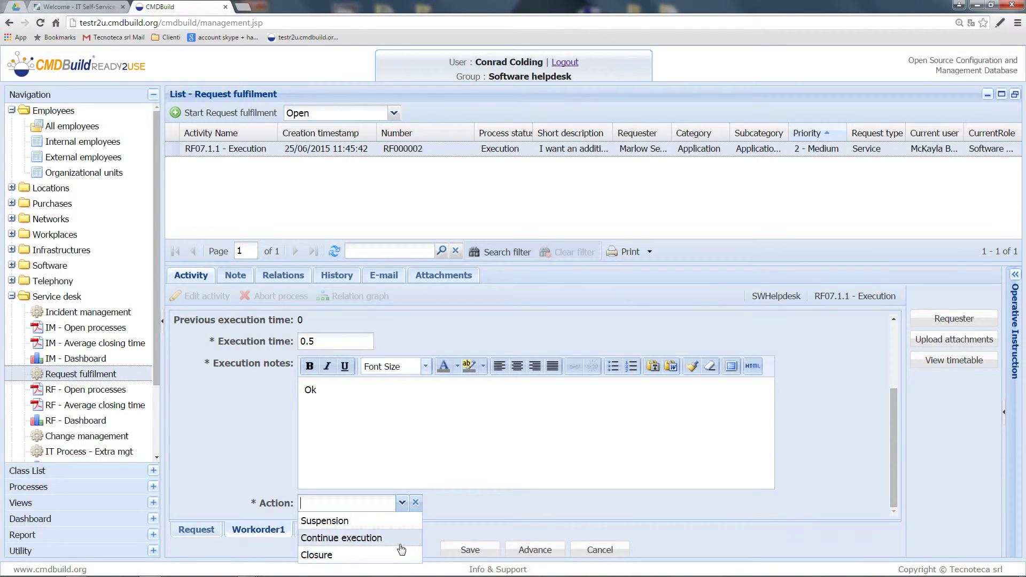
click(390, 557)
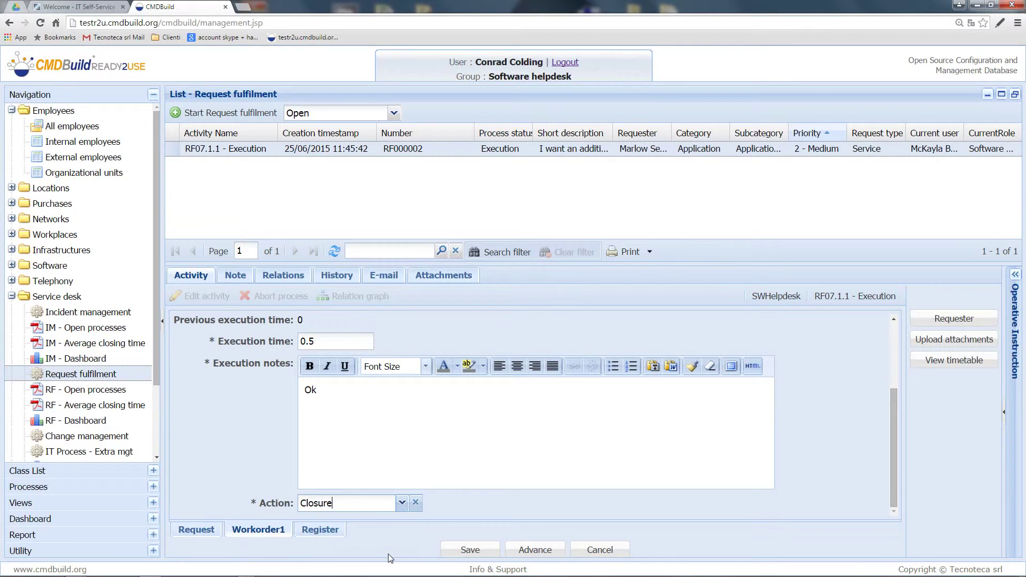
click(536, 550)
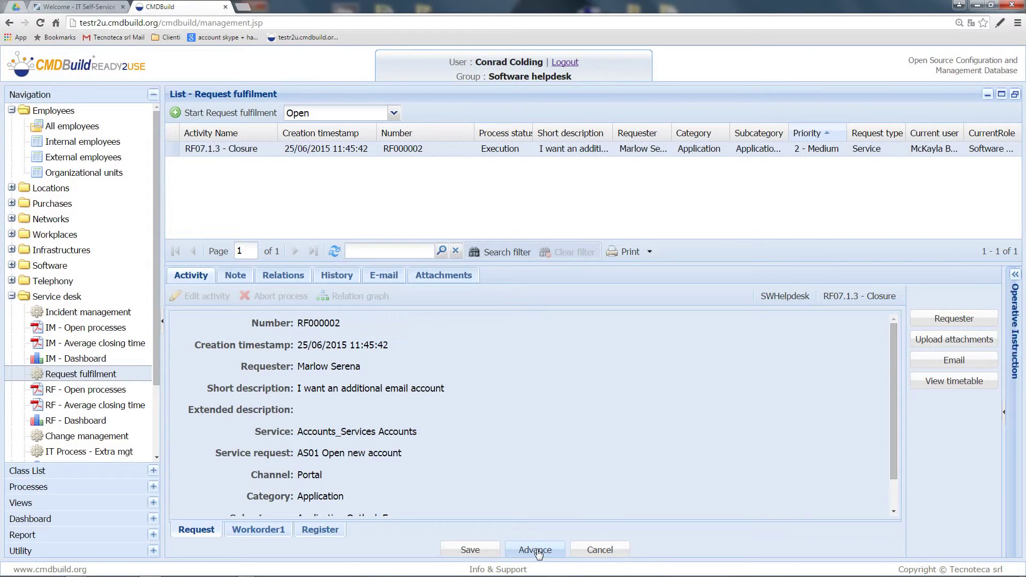
scroll(508, 434, down, 1)
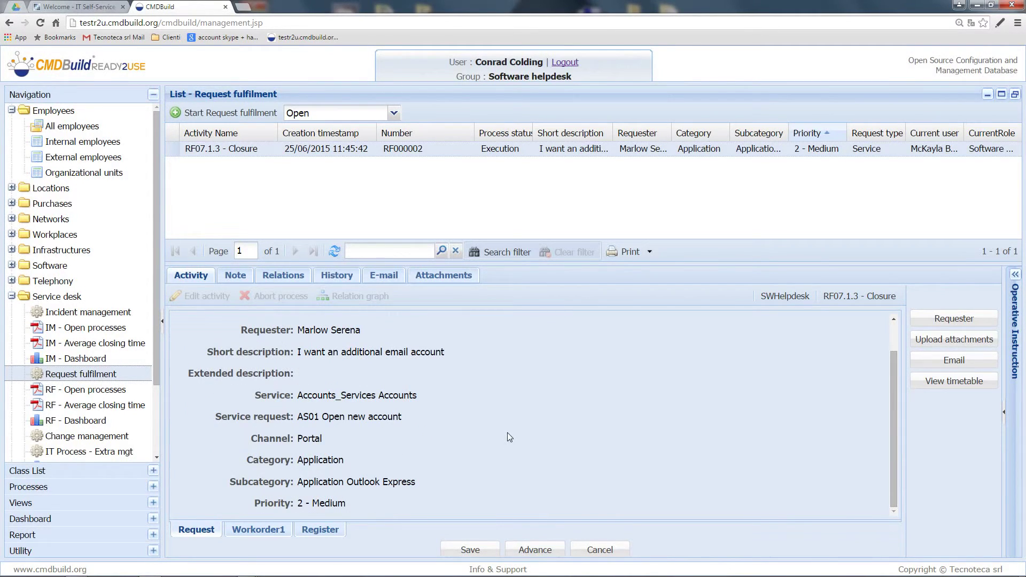
- Enter 'ok' as the Workorder1 closure notes for RF000002
click(257, 529)
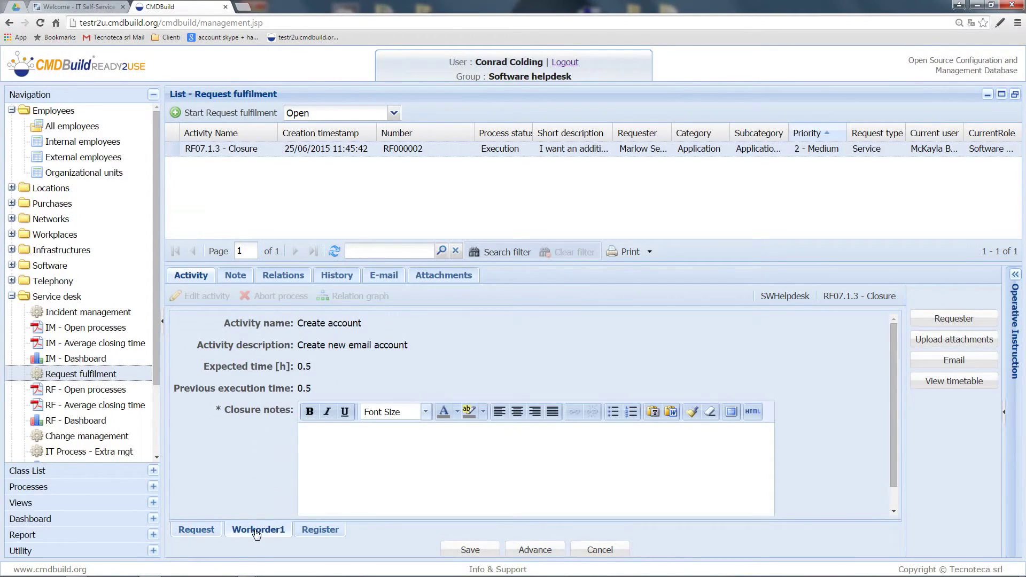
scroll(363, 458, down, 1)
click(358, 445)
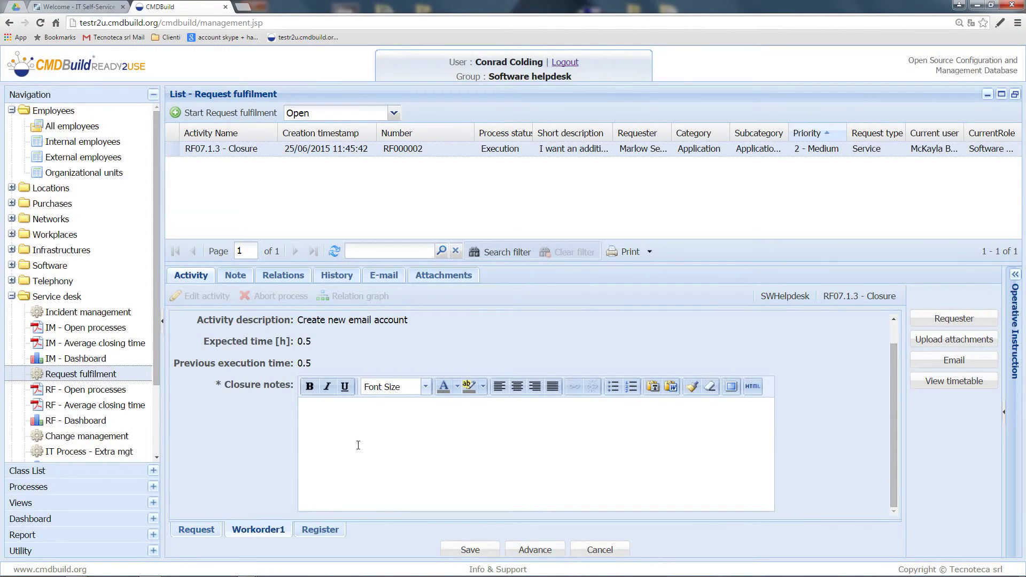
text(ok)
- Review the request's e-mails, then advance RF000002 twice to finish helpdesk closure
click(933, 357)
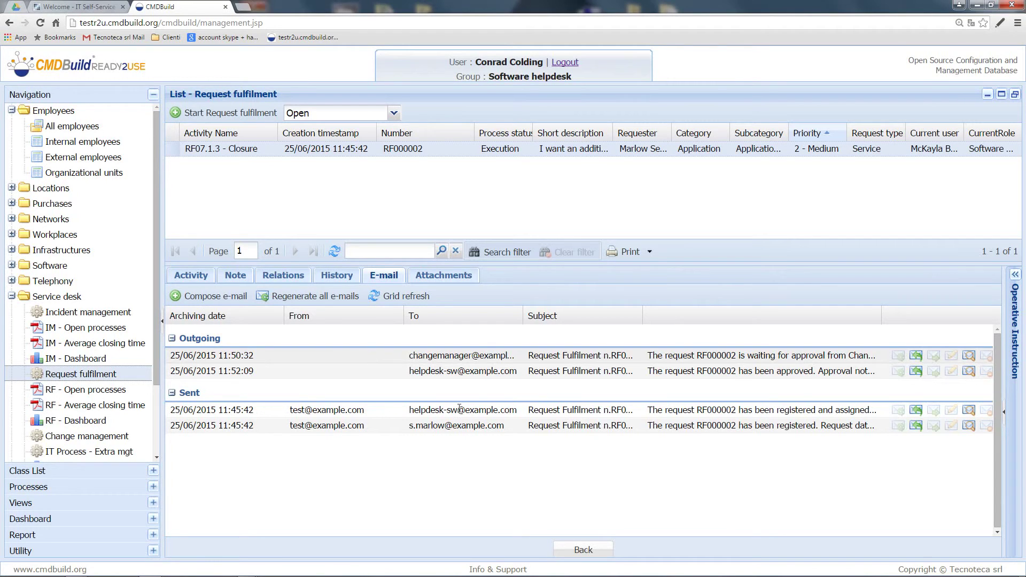
click(583, 549)
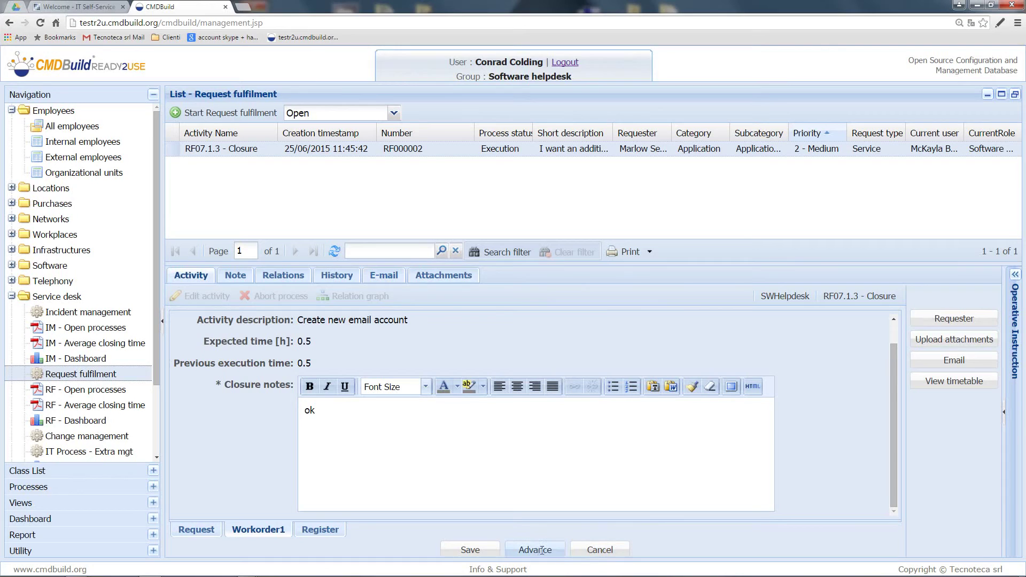
click(541, 549)
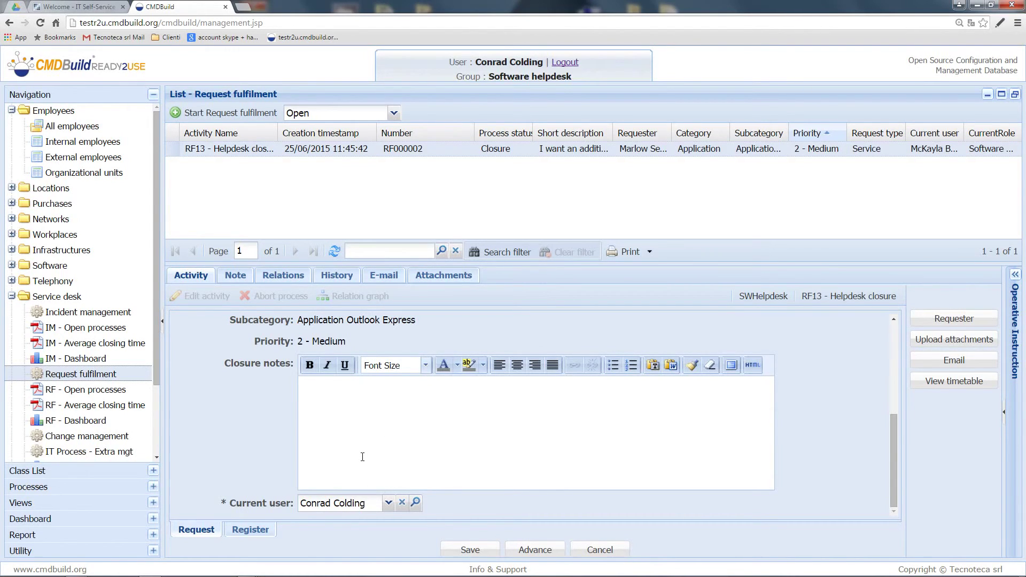
click(533, 547)
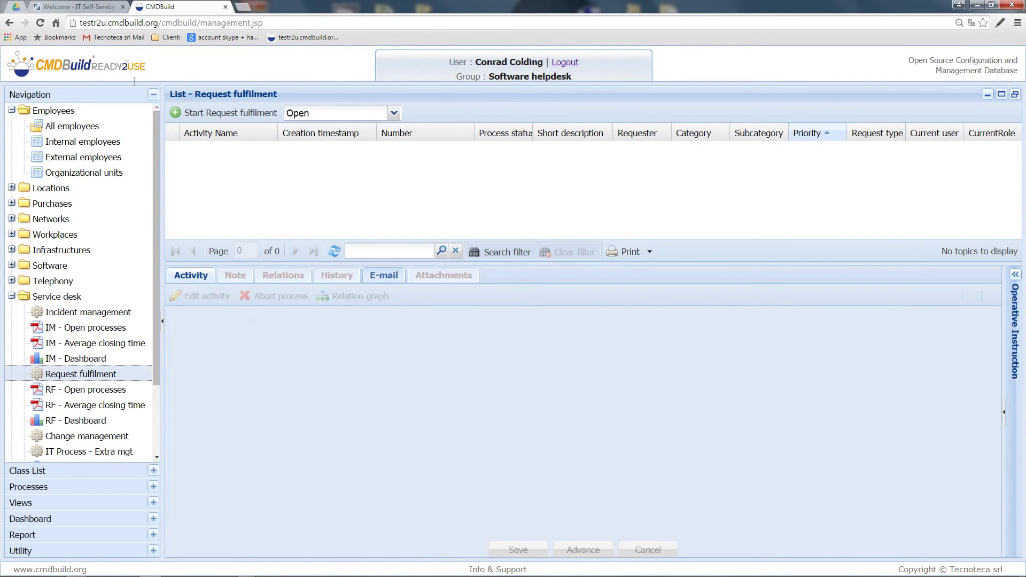
- In the portal's Email notifications, sort by Subject and go to page 2 to find 'RF000002 - Closed'
click(84, 5)
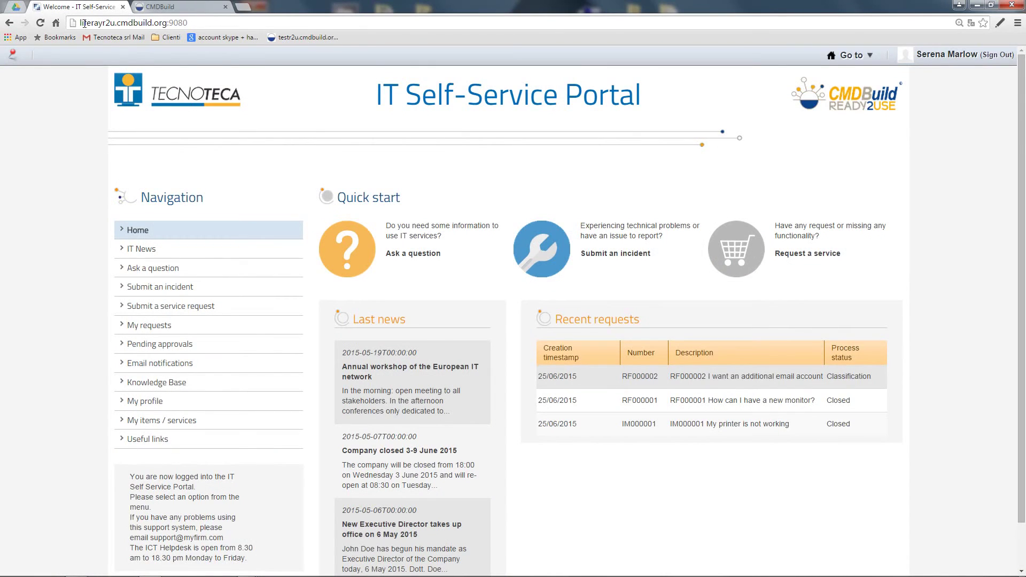
click(40, 23)
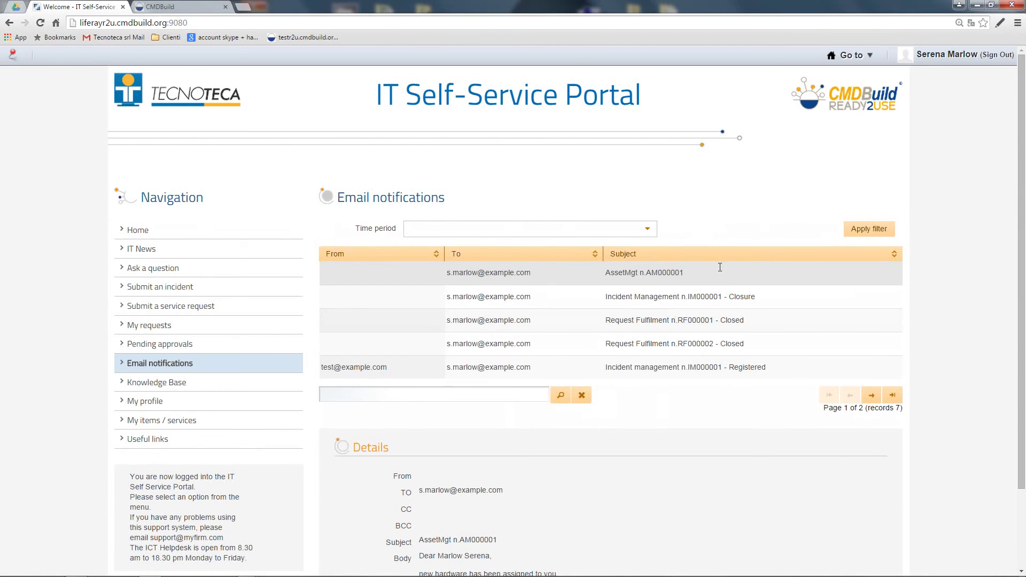
click(713, 252)
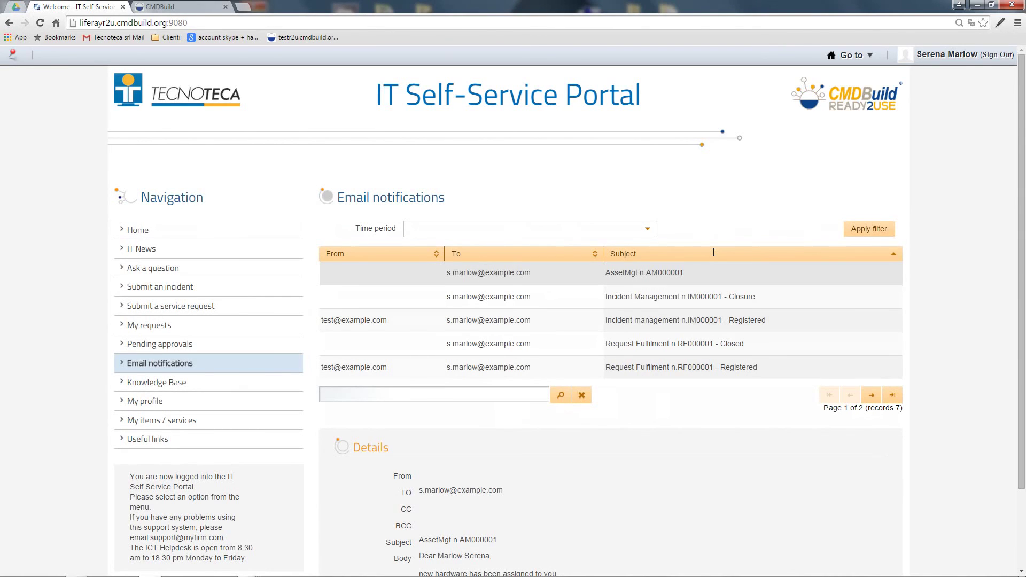
click(871, 395)
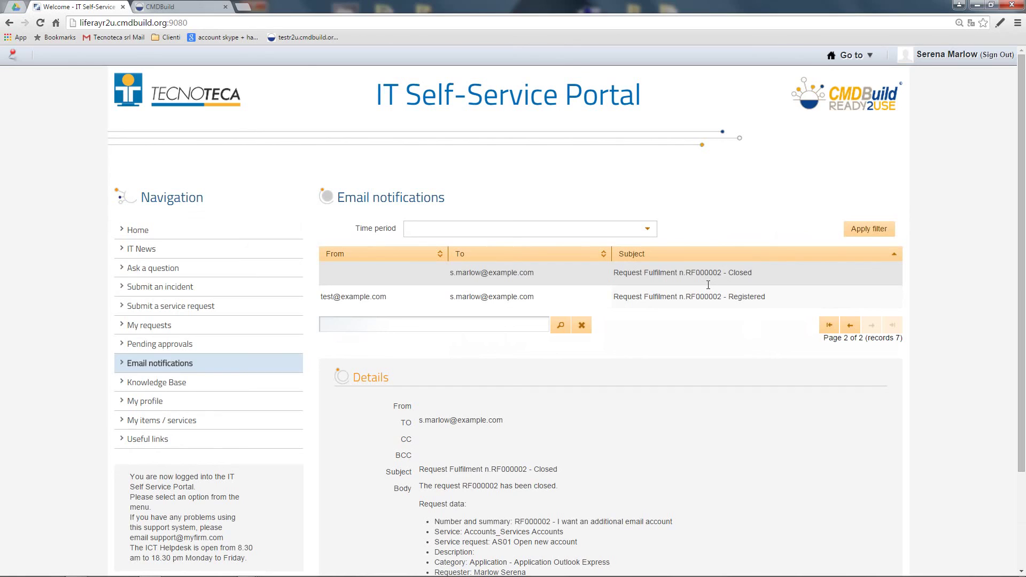
scroll(707, 285, down, 2)
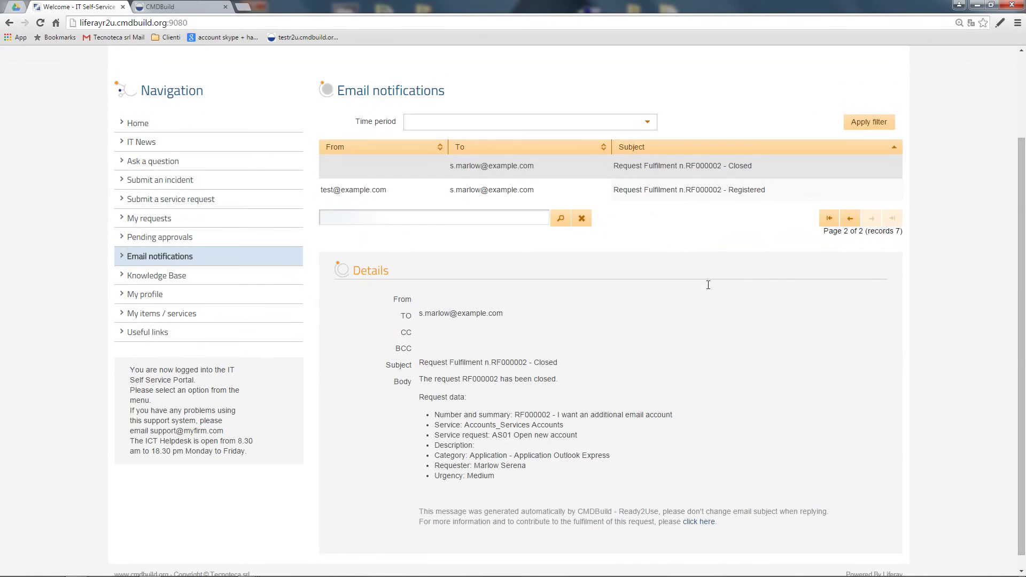